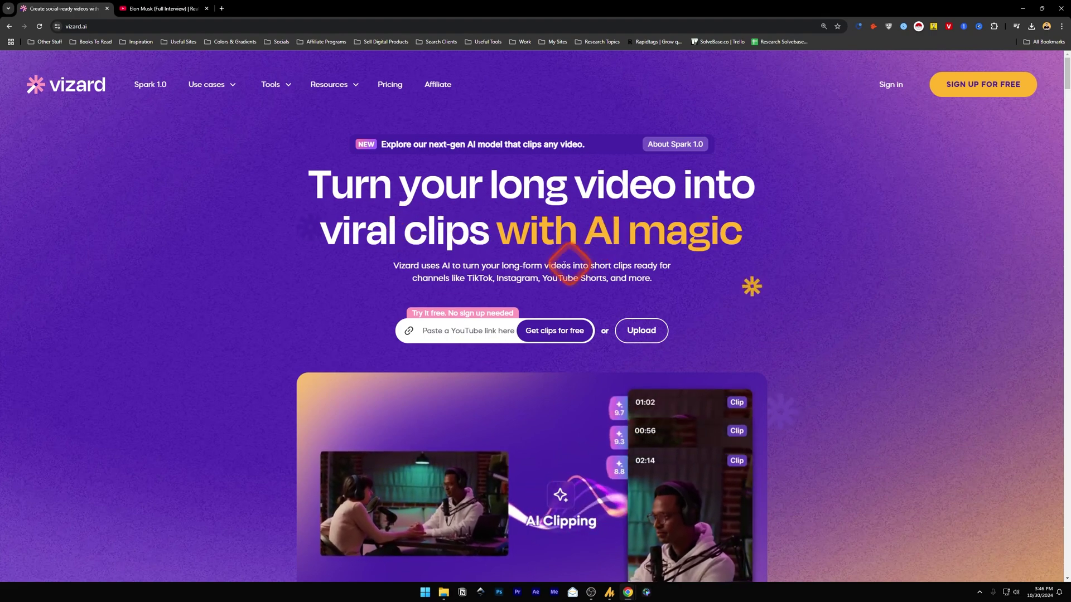
# Copy the interview video's URL from the YouTube tab.
pyautogui.scroll(-3, 502, 244)
pyautogui.scroll(2, 502, 253)
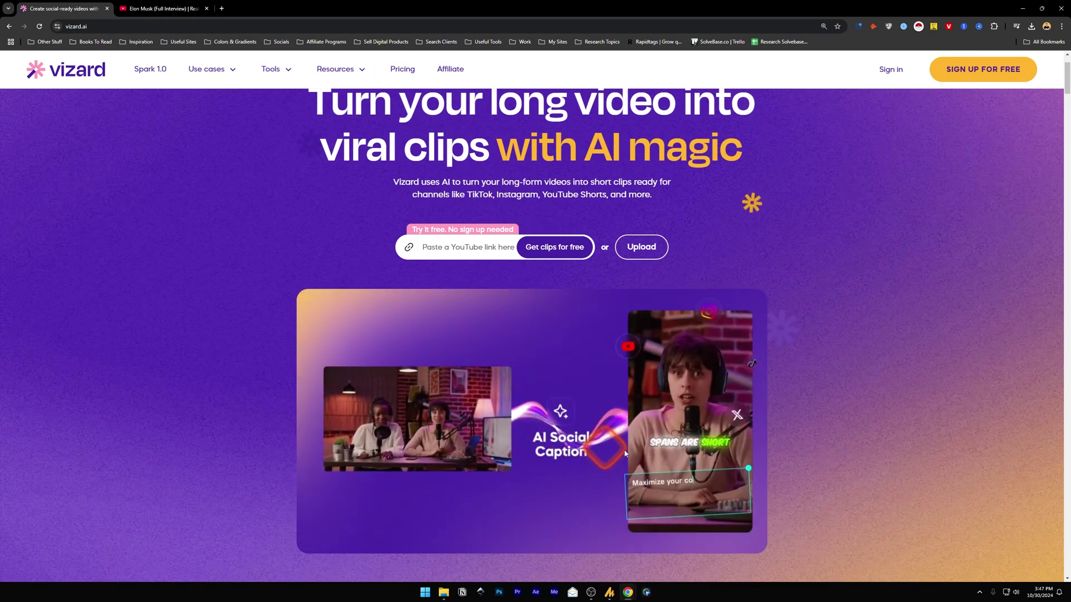
pyautogui.scroll(2, 596, 441)
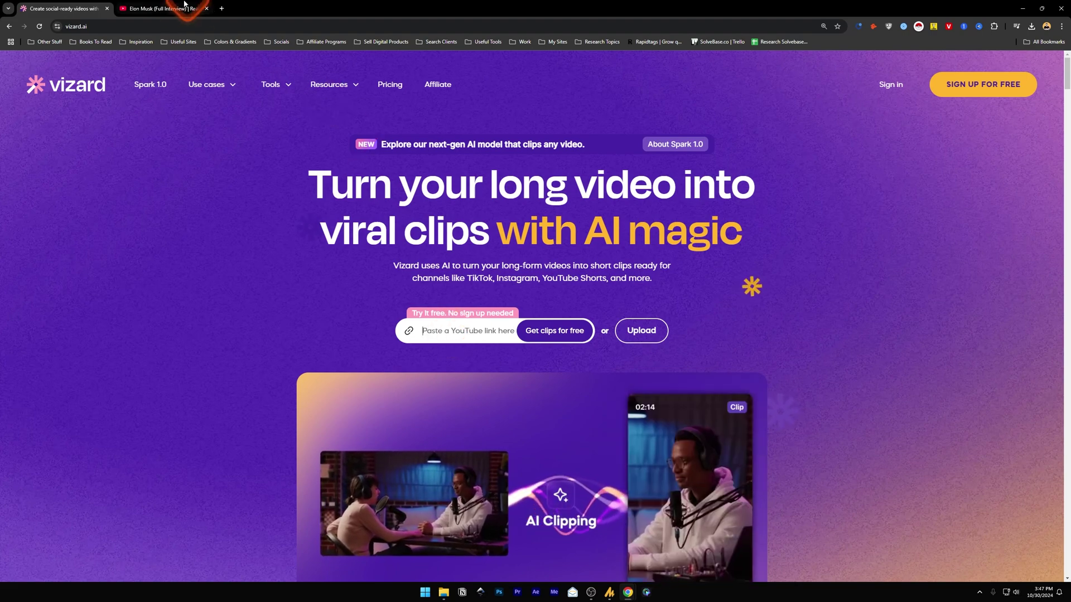
pyautogui.click(167, 5)
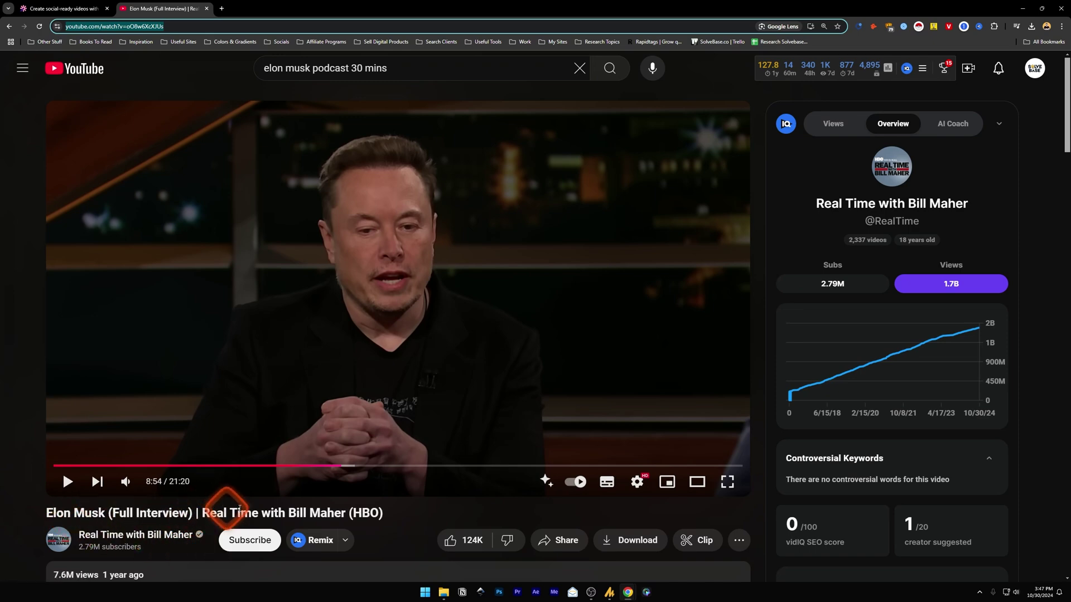
pyautogui.click(171, 26)
pyautogui.hotkey('ctrl', 'c')
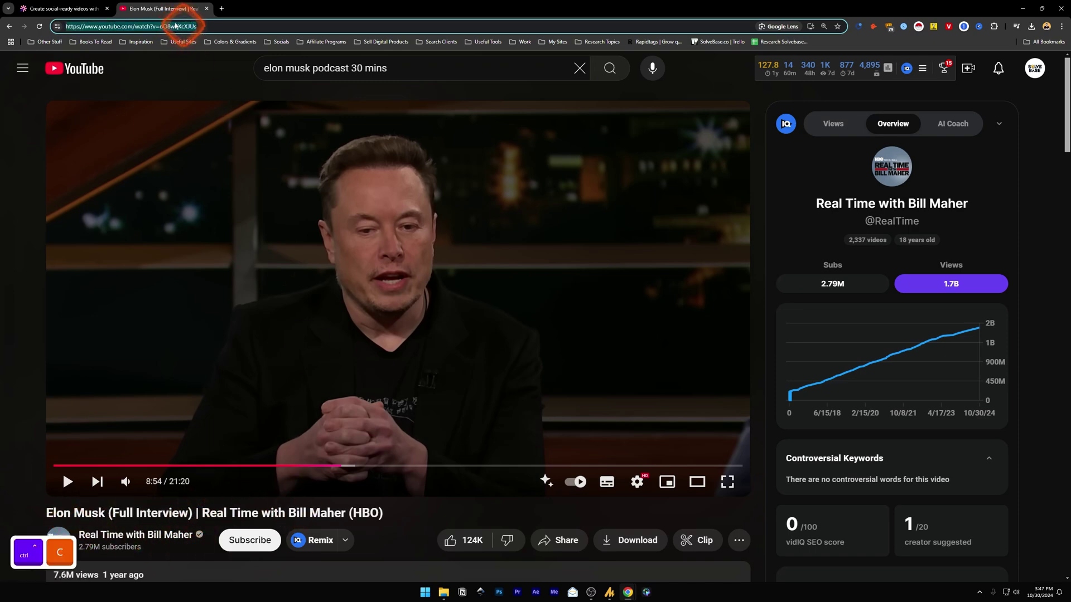
# Paste the YouTube link into Vizard, submit it for clips, and keep English as the language.
pyautogui.click(61, 9)
pyautogui.click(474, 331)
pyautogui.hotkey('ctrl', 'v')
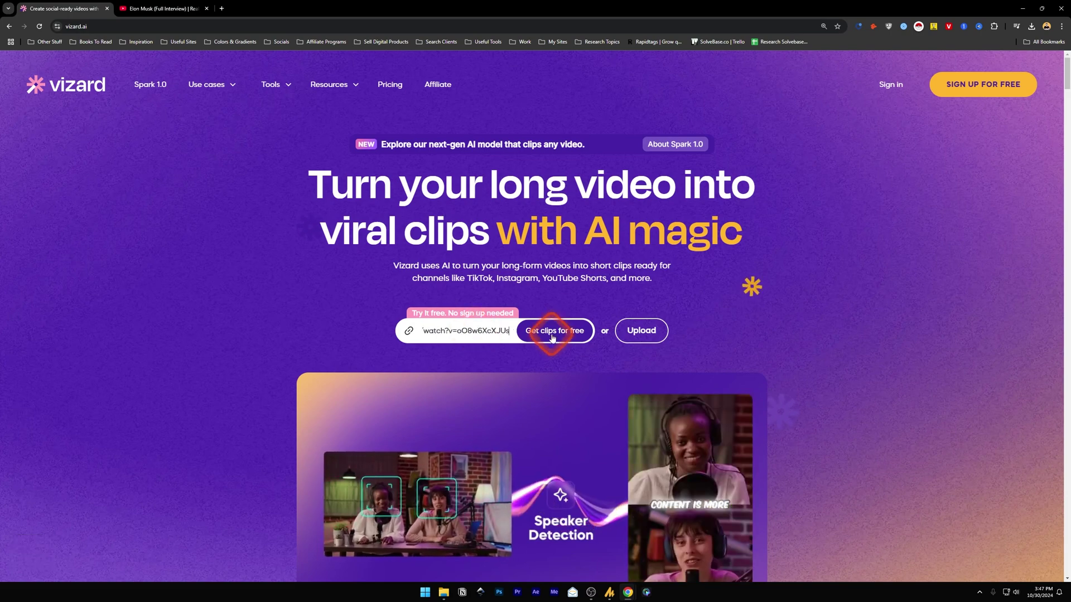
pyautogui.click(553, 334)
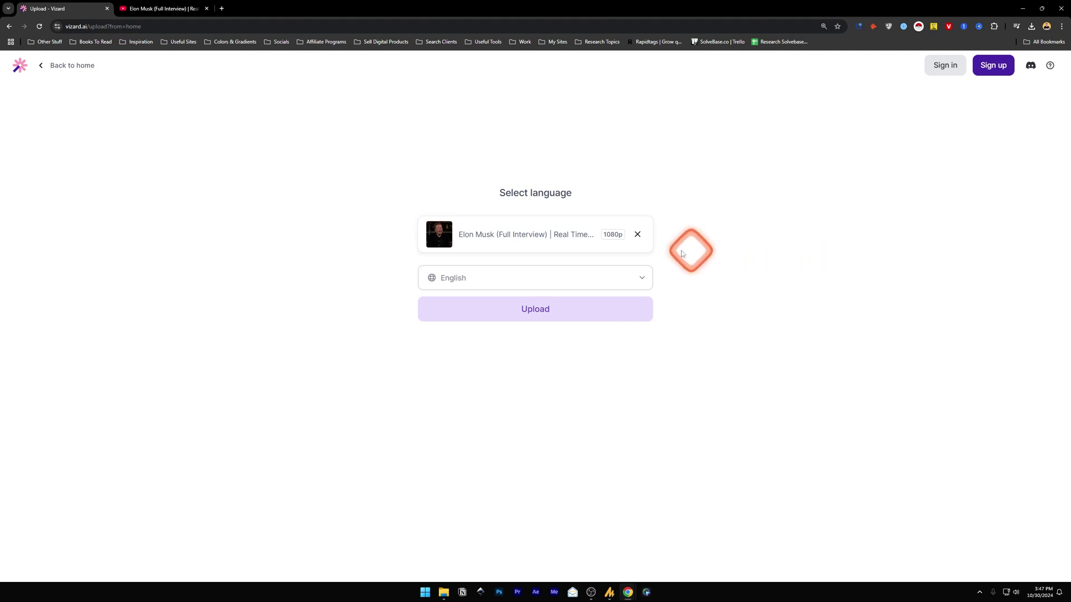
pyautogui.click(480, 277)
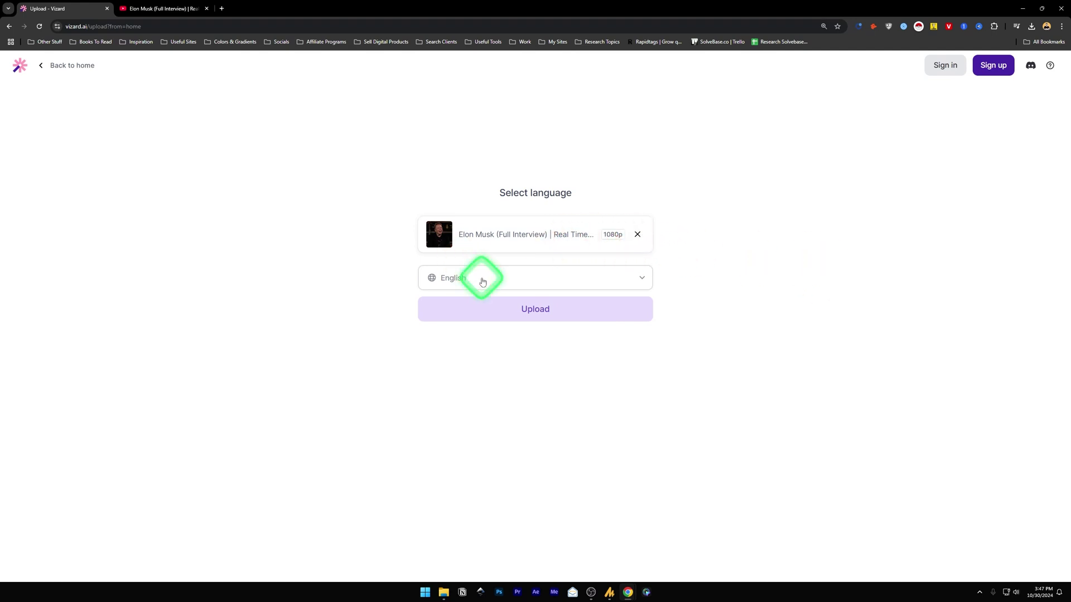
pyautogui.click(446, 313)
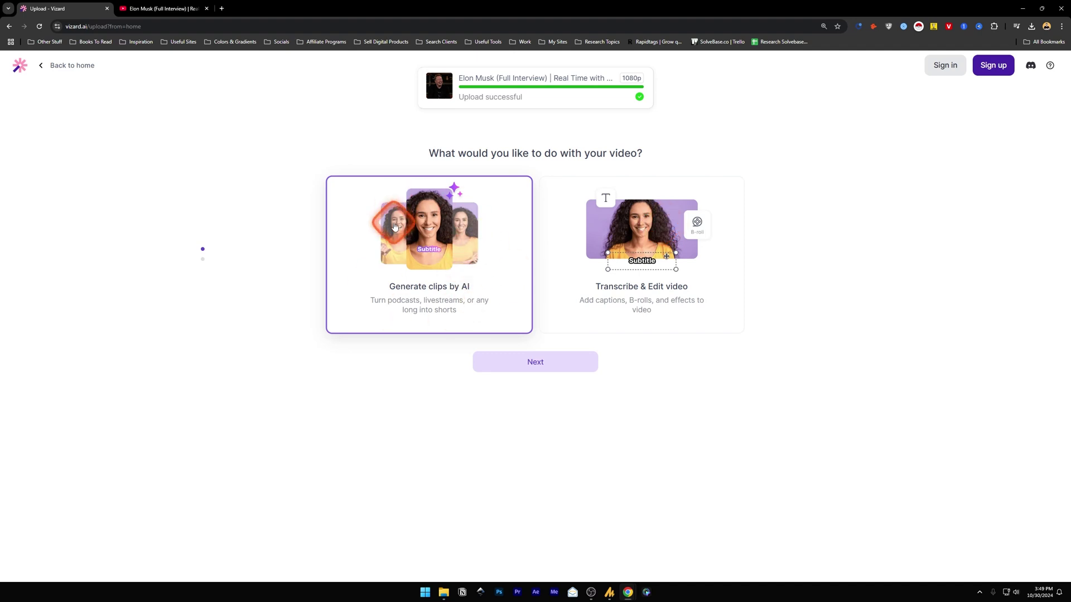
# Set the clip ratio to 9:16 only, removing the briefly added 1:1.
pyautogui.click(540, 363)
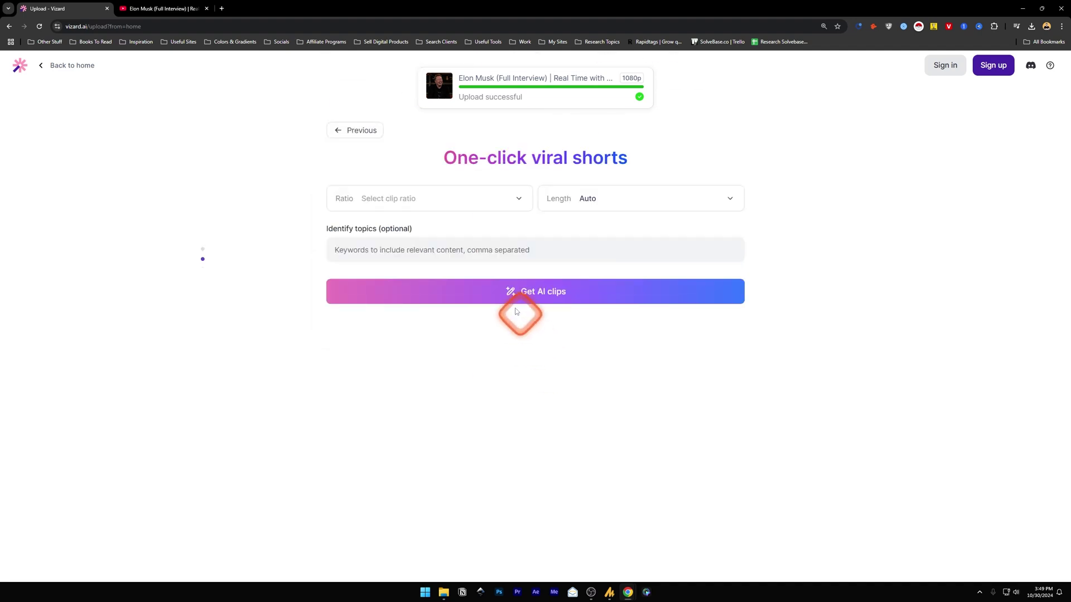
pyautogui.click(366, 255)
pyautogui.click(366, 255)
pyautogui.click(366, 233)
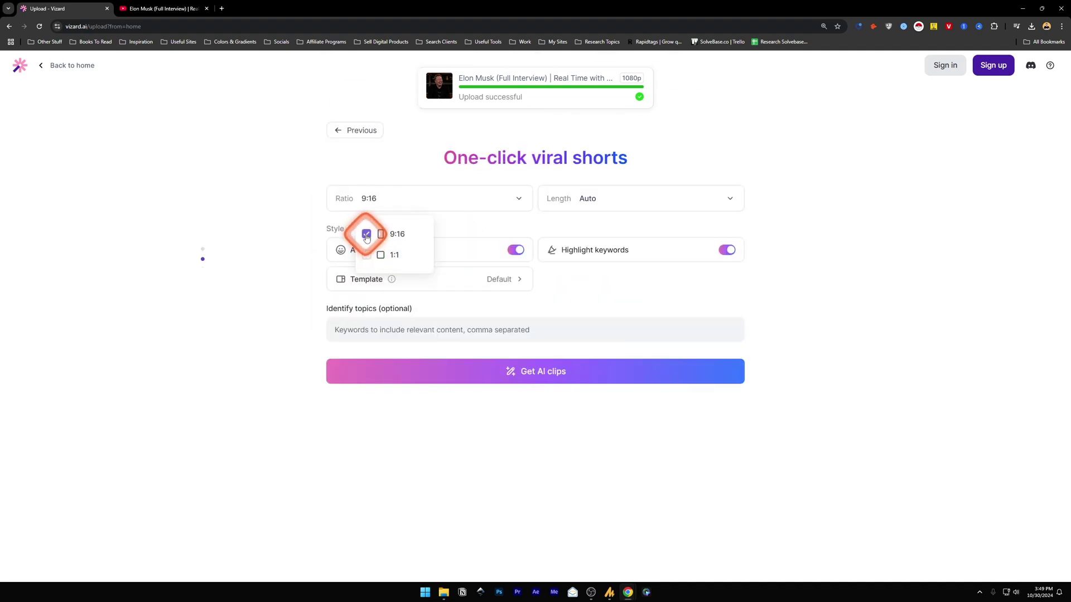
pyautogui.click(366, 256)
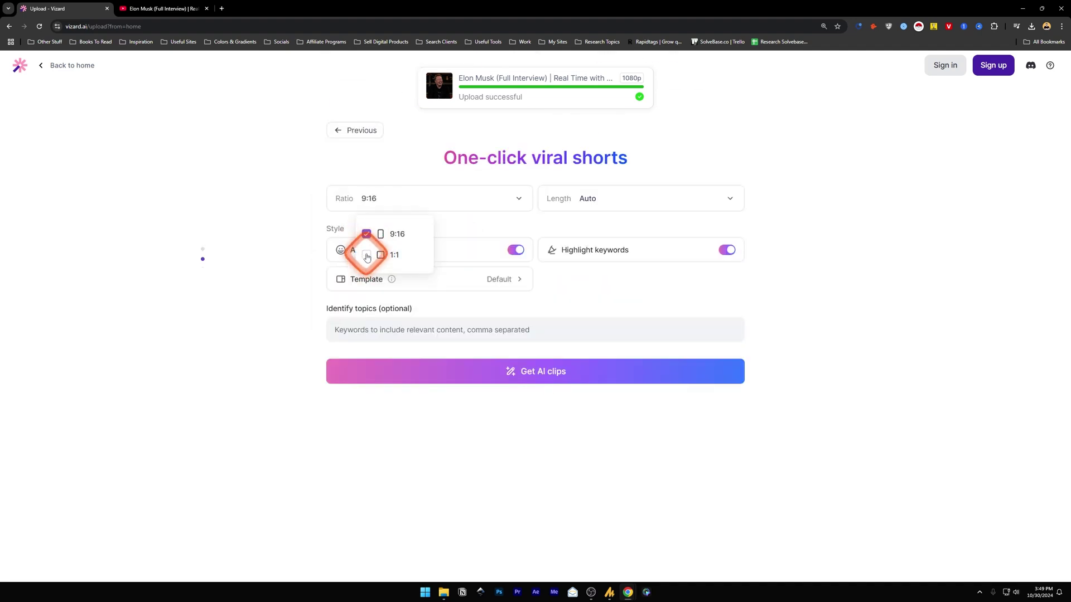
pyautogui.click(366, 255)
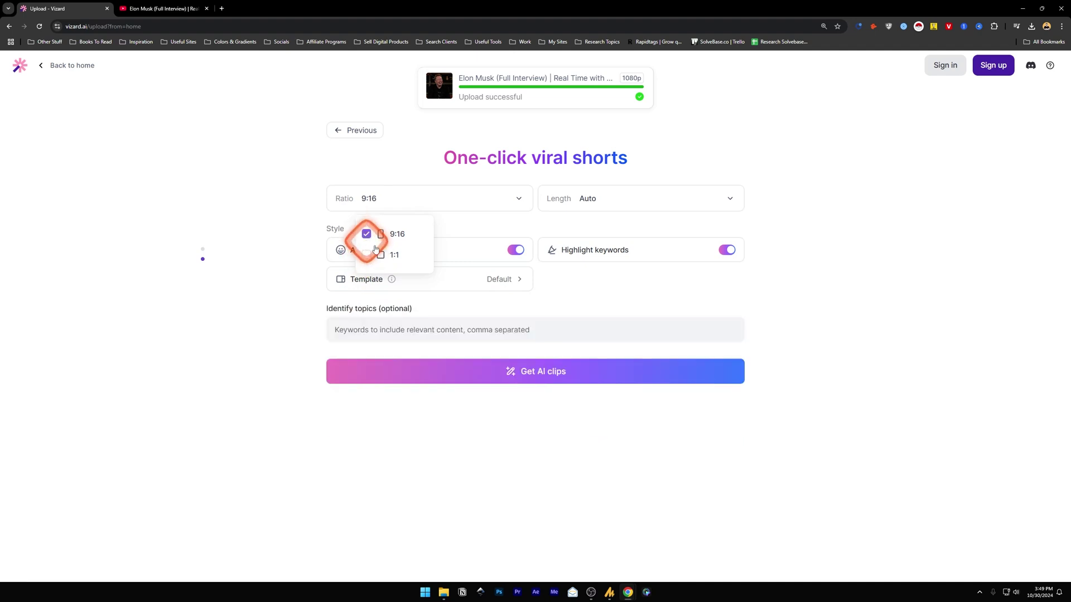
pyautogui.click(557, 219)
# Set clip length to Auto and bring up the caption template choices.
pyautogui.click(593, 199)
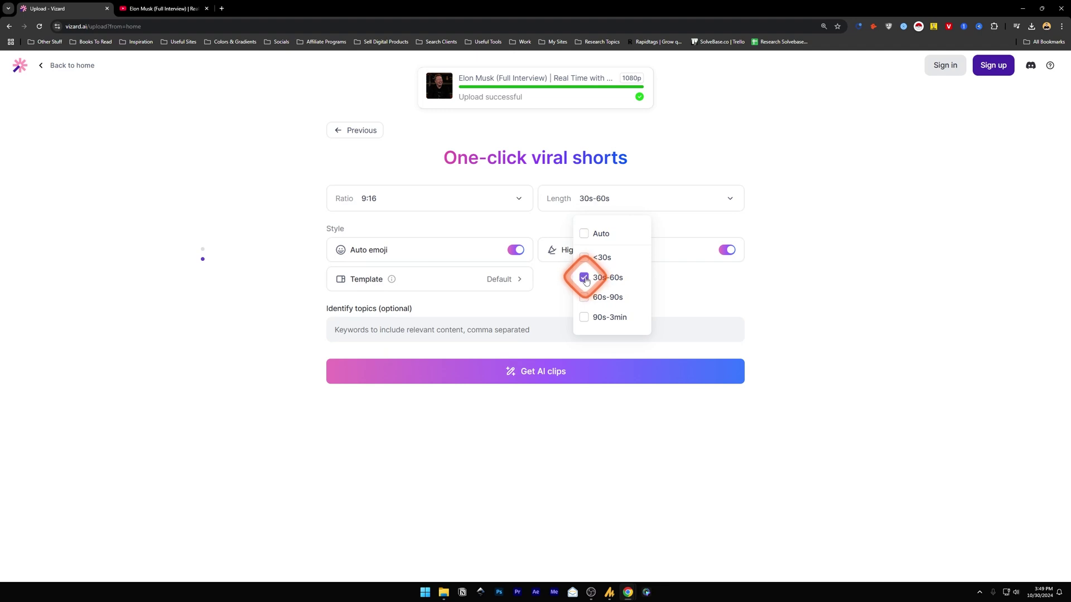
pyautogui.click(583, 234)
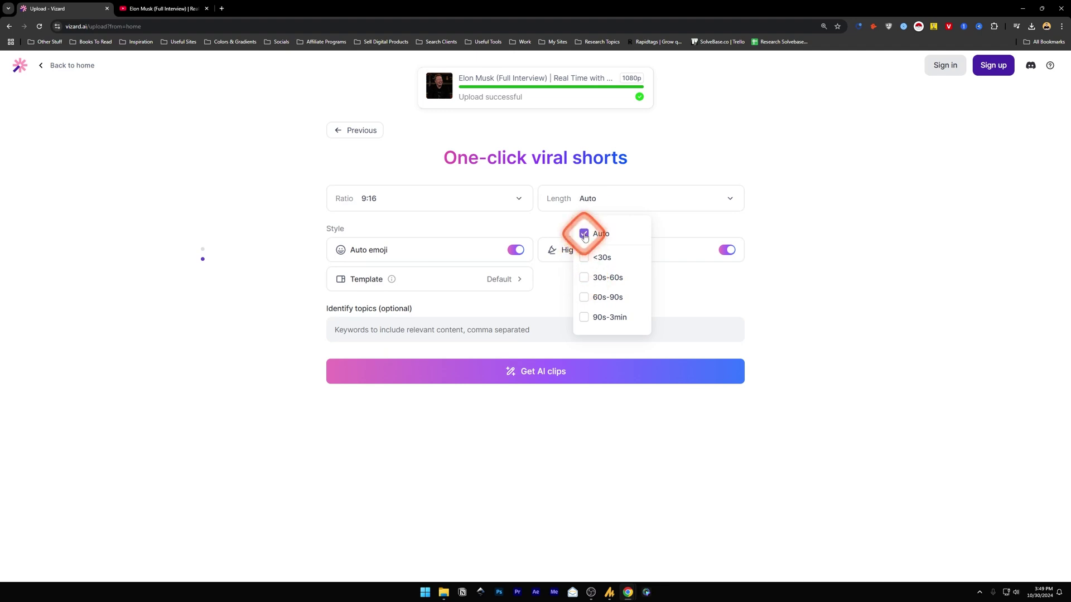
pyautogui.click(593, 201)
pyautogui.moveTo(433, 253)
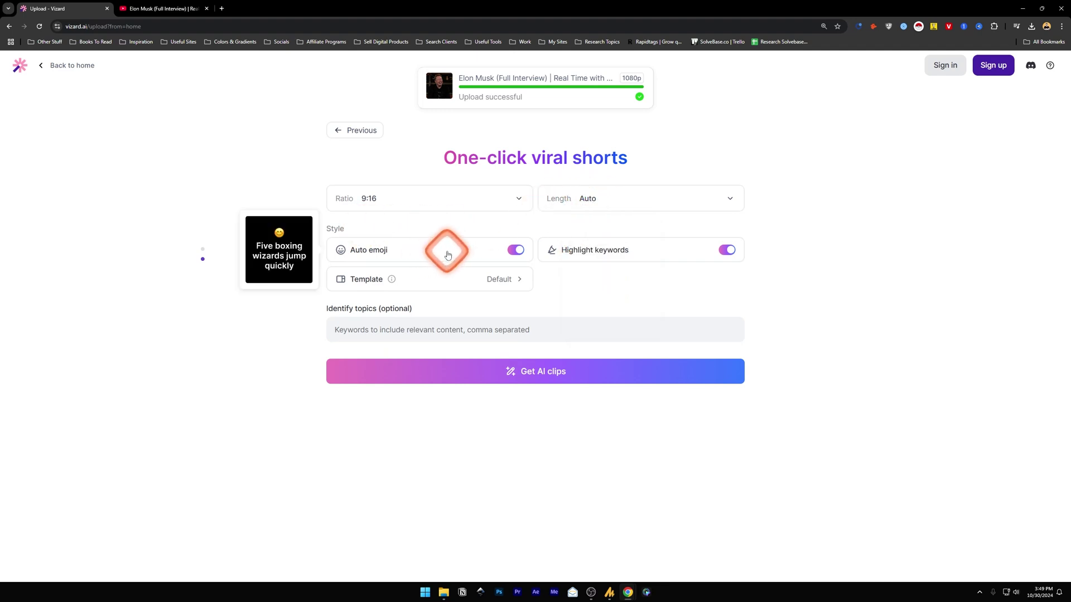
pyautogui.moveTo(596, 260)
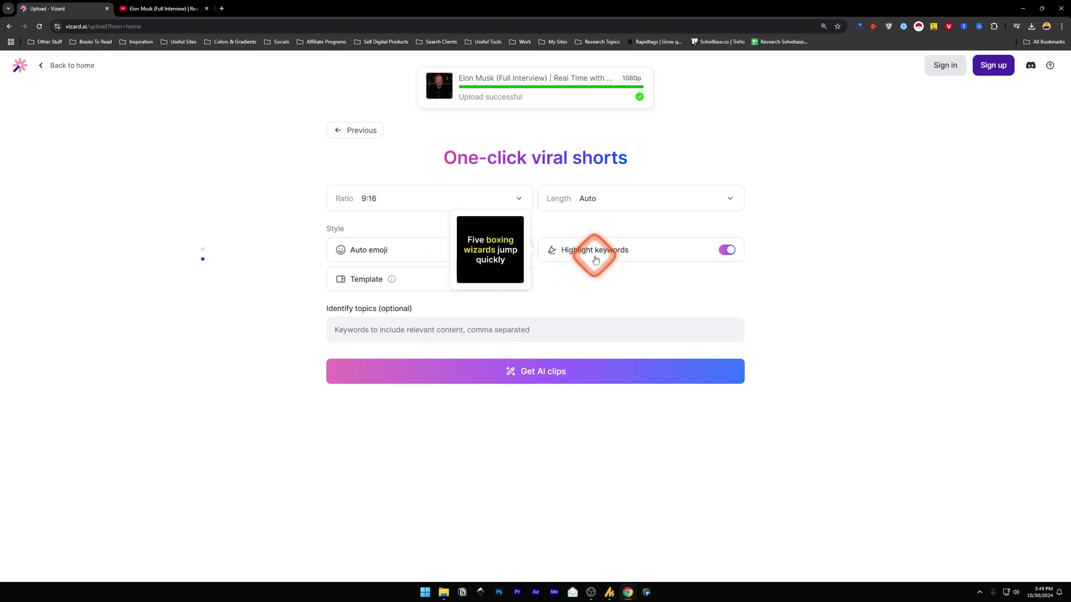
pyautogui.click(401, 279)
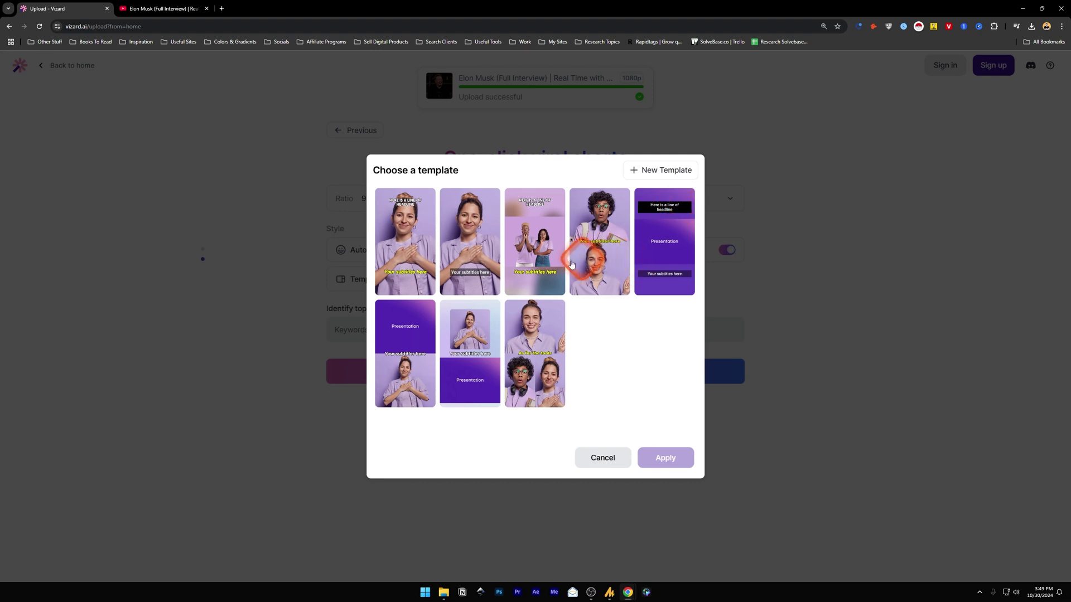
# Pick a caption template thumbnail and apply it to the AI clips.
pyautogui.click(407, 239)
pyautogui.click(658, 464)
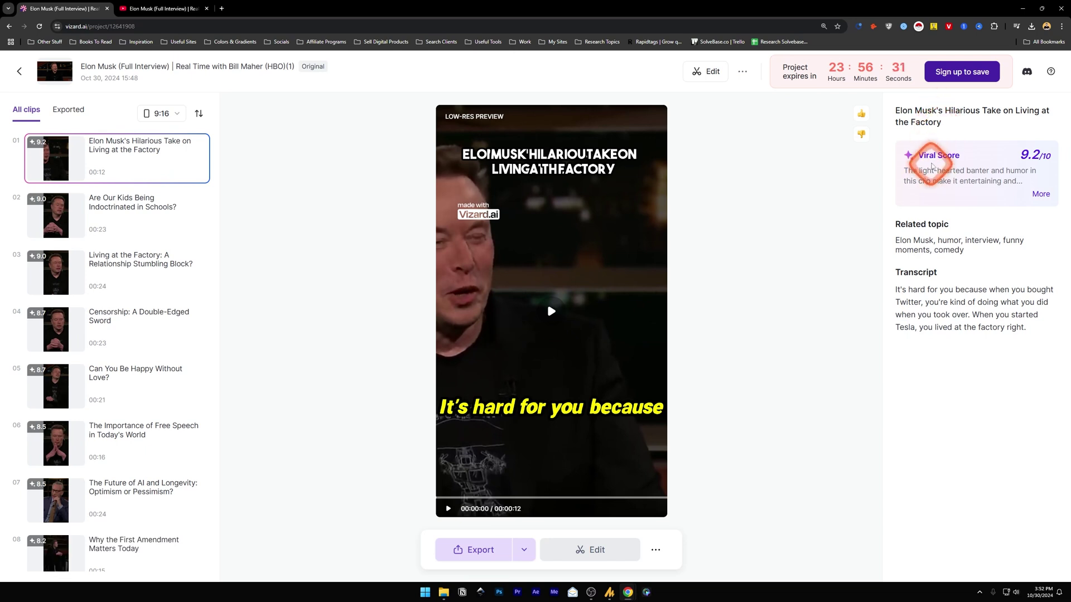
# Expand clip 01's full viral score explanation, then play and pause its preview.
pyautogui.doubleClick(1042, 157)
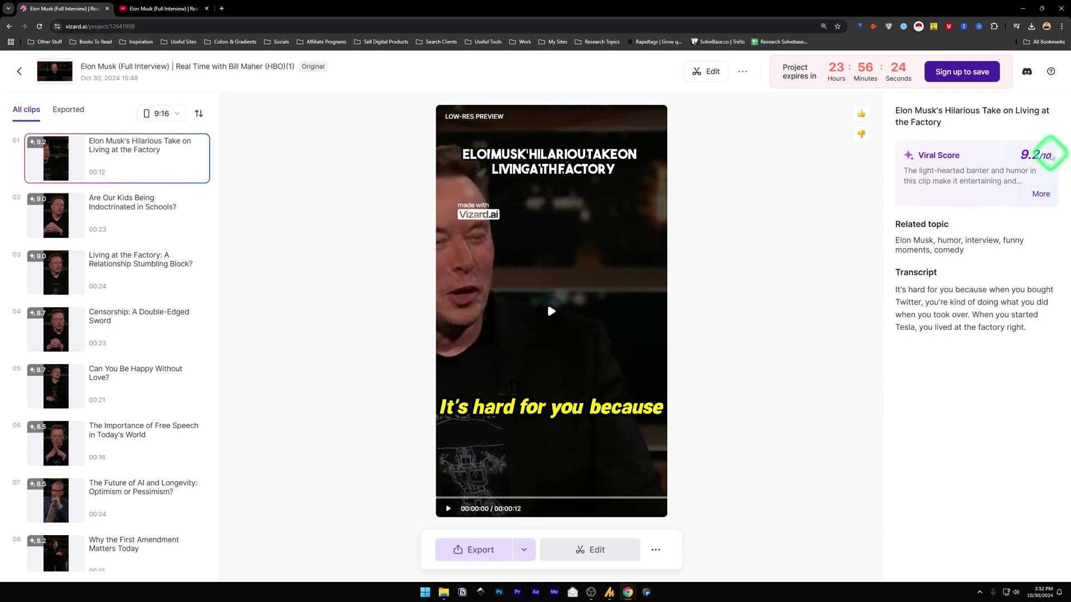
pyautogui.click(950, 168)
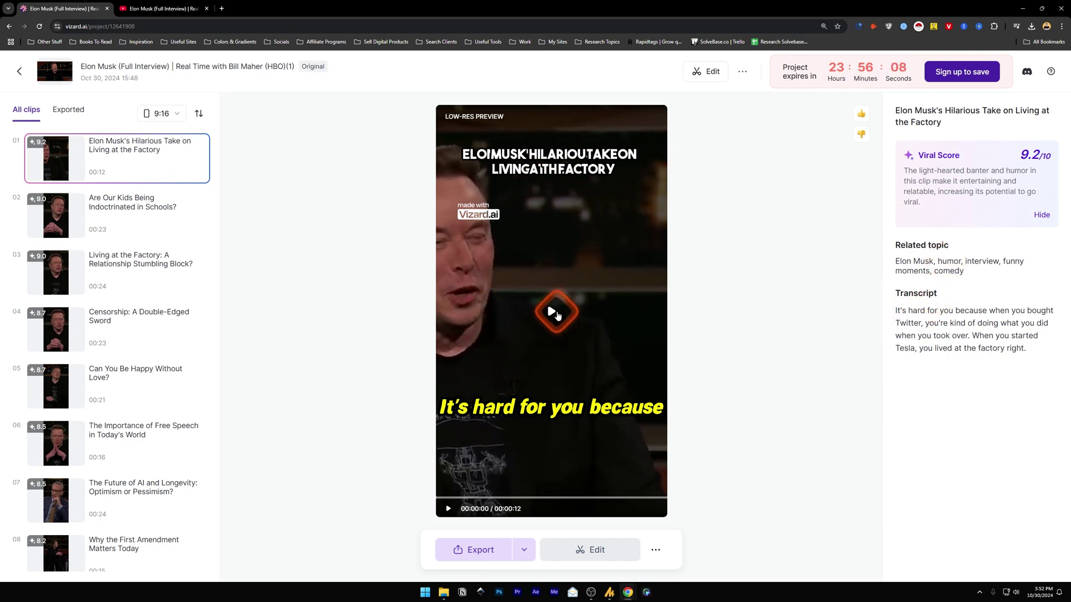
pyautogui.click(551, 314)
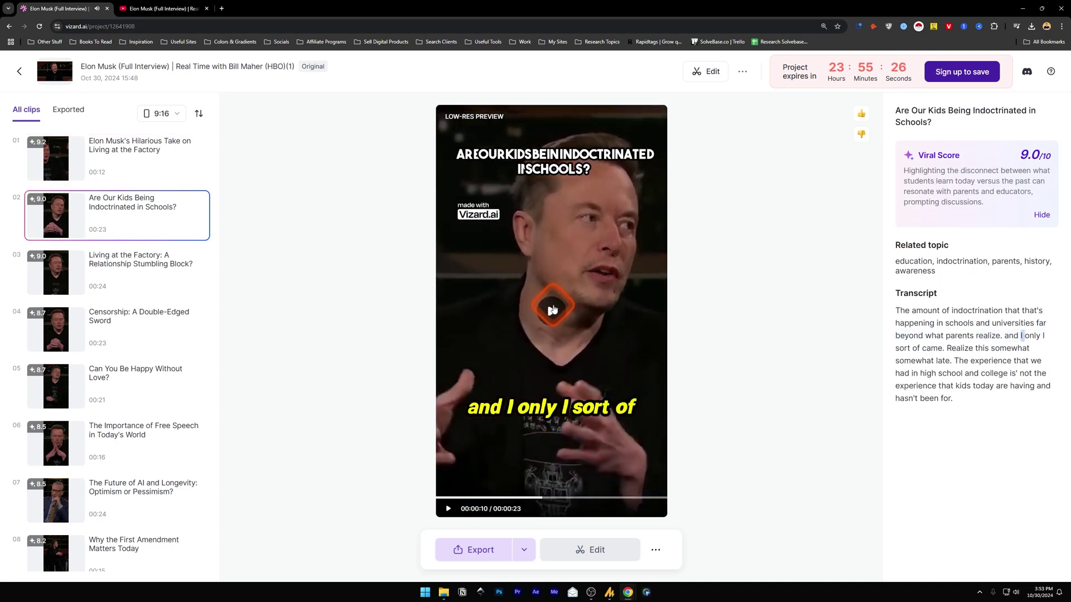
pyautogui.click(562, 315)
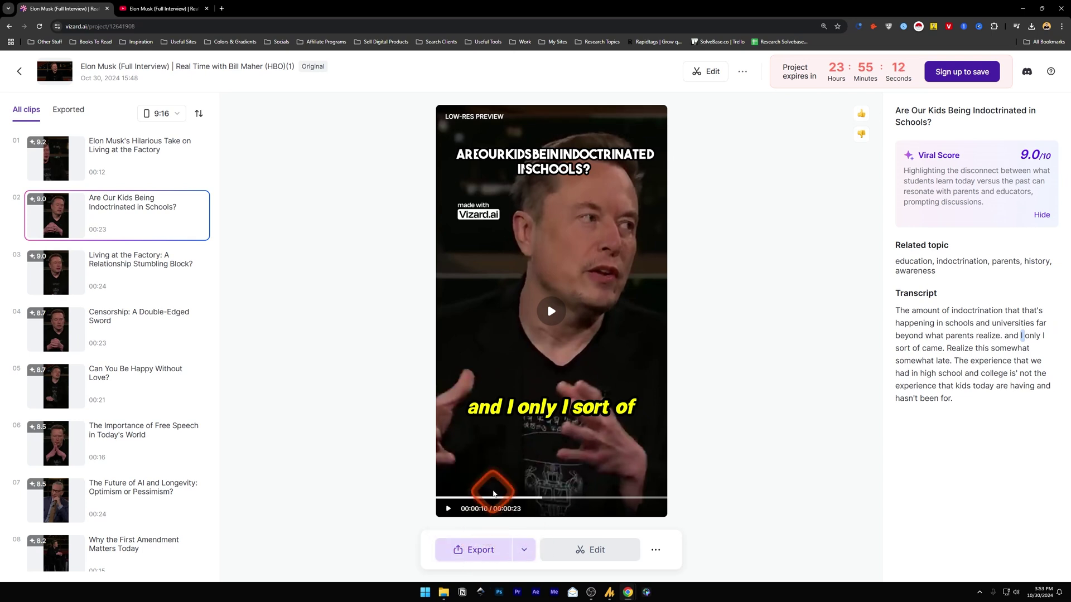
pyautogui.moveTo(519, 555)
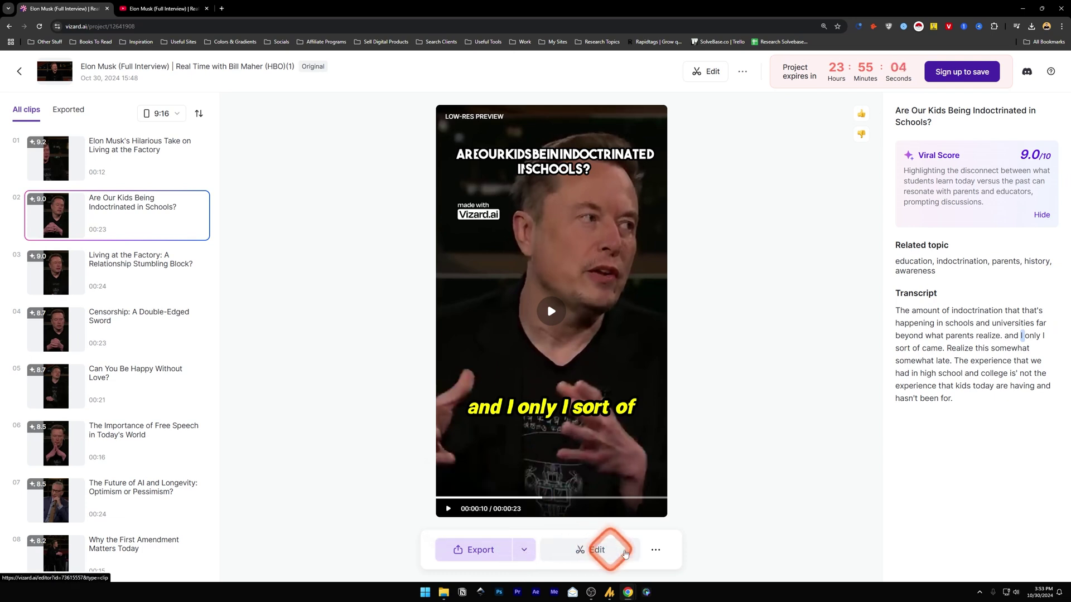
pyautogui.moveTo(657, 552)
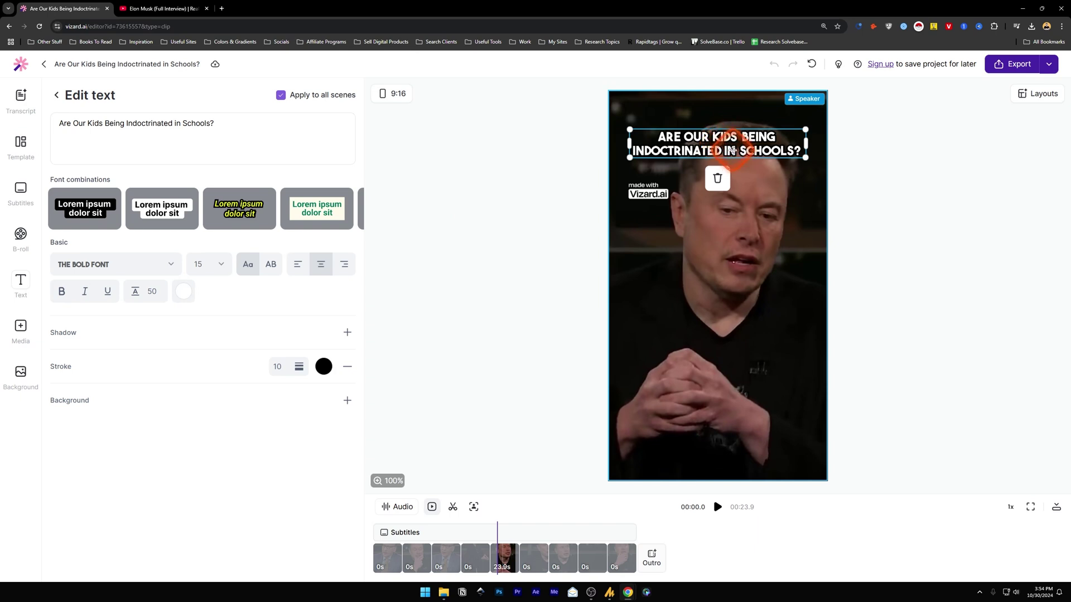
# Raise the schools clip's headline text to the centre guide and show the aspect ratio options.
pyautogui.moveTo(726, 151)
pyautogui.mouseDown()
pyautogui.moveTo(724, 167)
pyautogui.moveTo(734, 149)
pyautogui.moveTo(735, 161)
pyautogui.mouseUp()
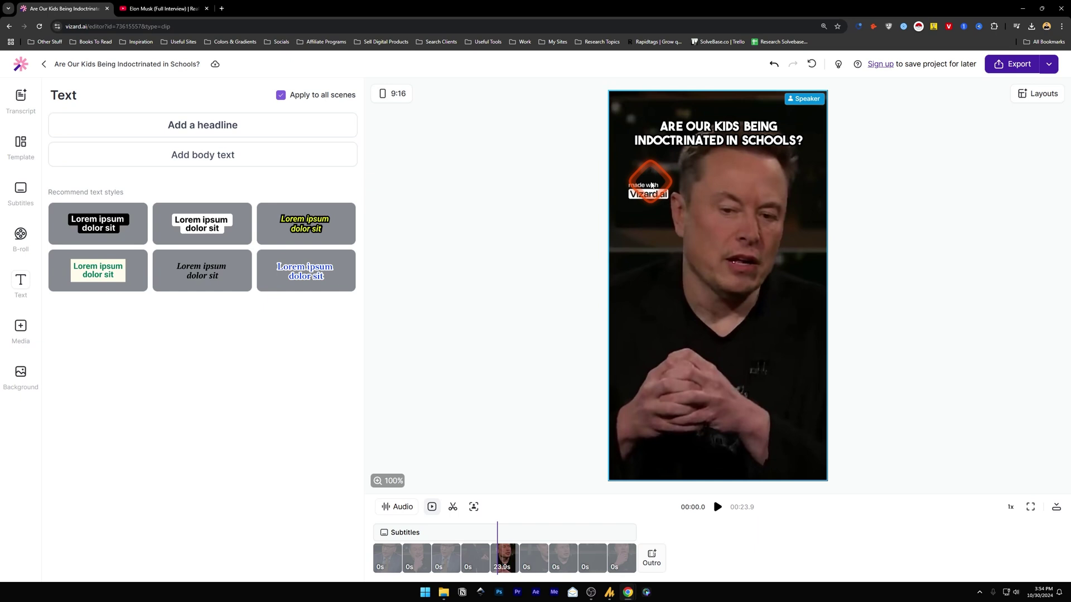
pyautogui.click(398, 93)
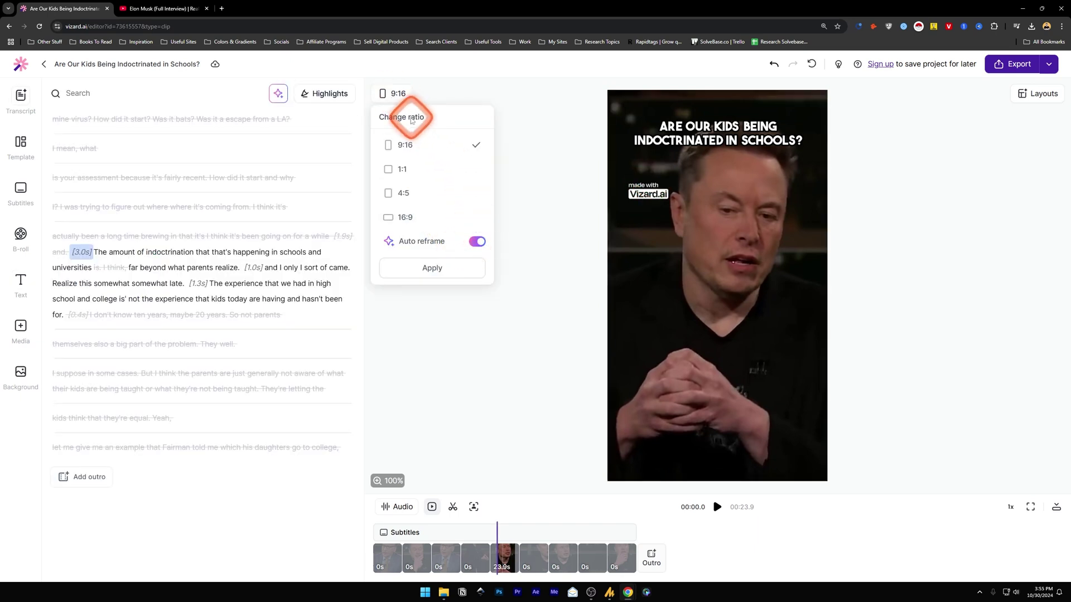
# Apply the new aspect ratio to the clip with auto reframing.
pyautogui.click(395, 94)
pyautogui.click(395, 94)
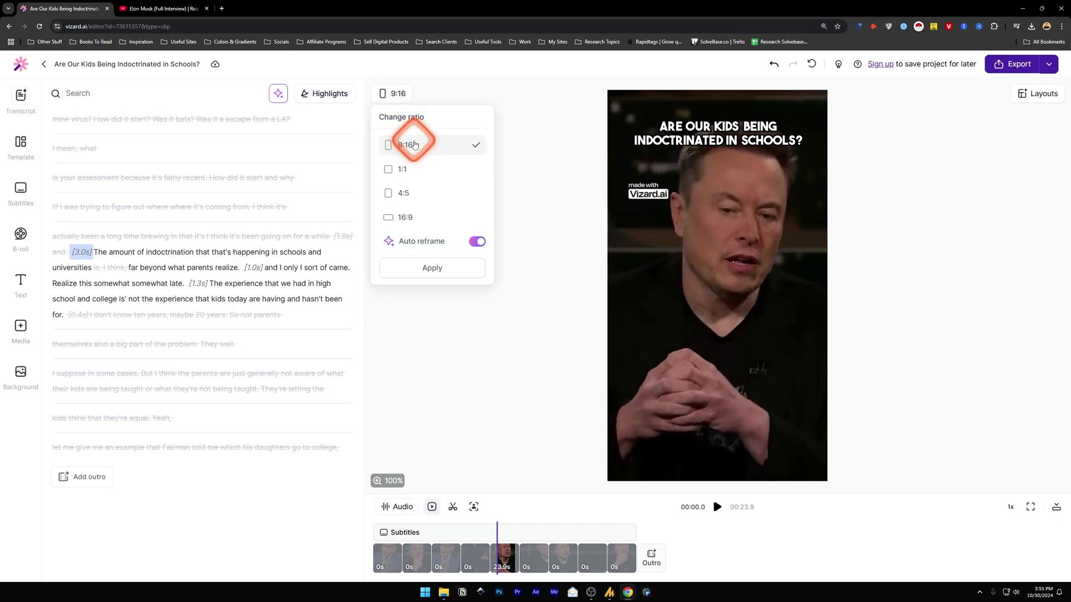
pyautogui.click(432, 267)
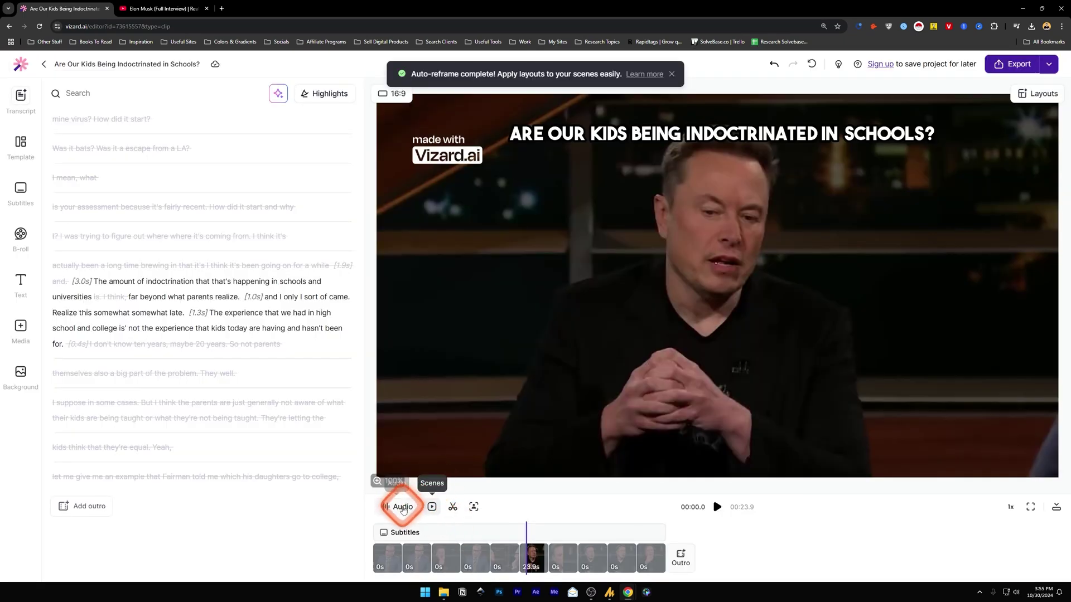
# Toggle the timeline between audio waveform and scenes, then split the clip at the current time.
pyautogui.click(403, 507)
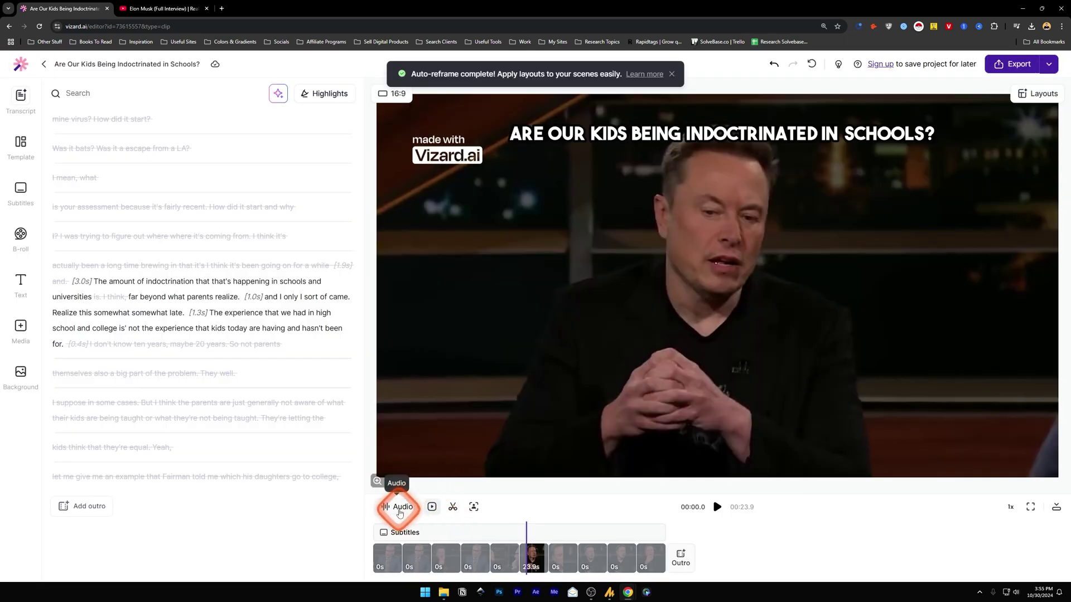
pyautogui.click(506, 563)
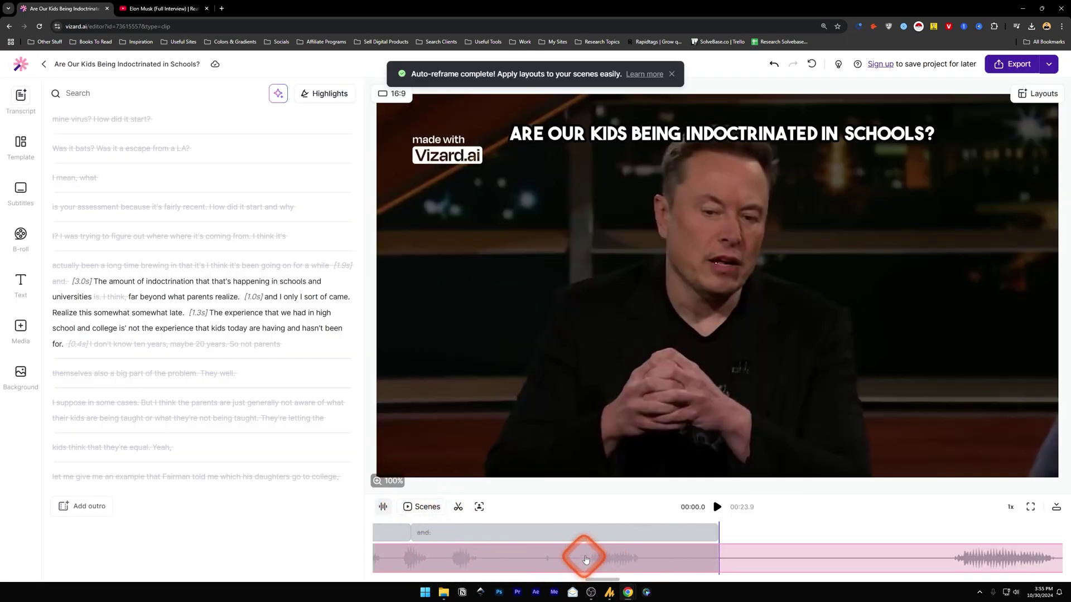
pyautogui.click(416, 507)
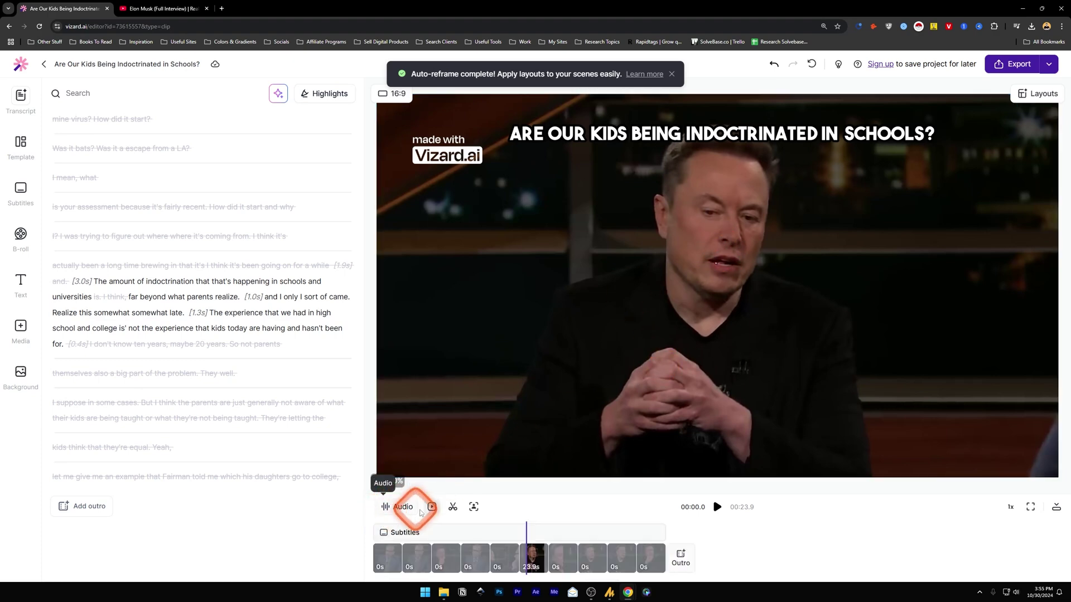
pyautogui.click(433, 508)
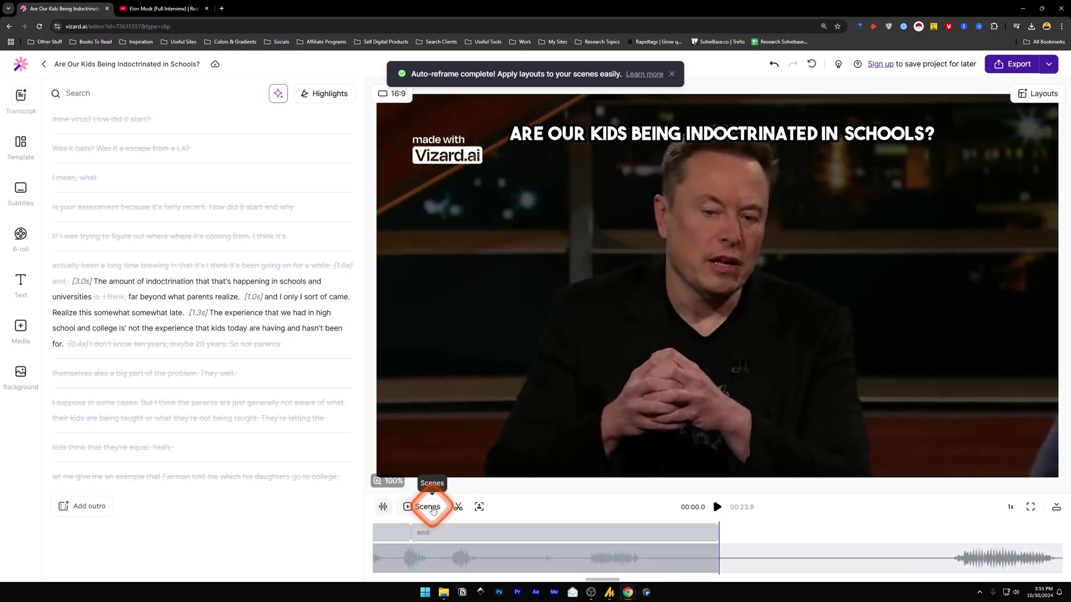
pyautogui.click(429, 507)
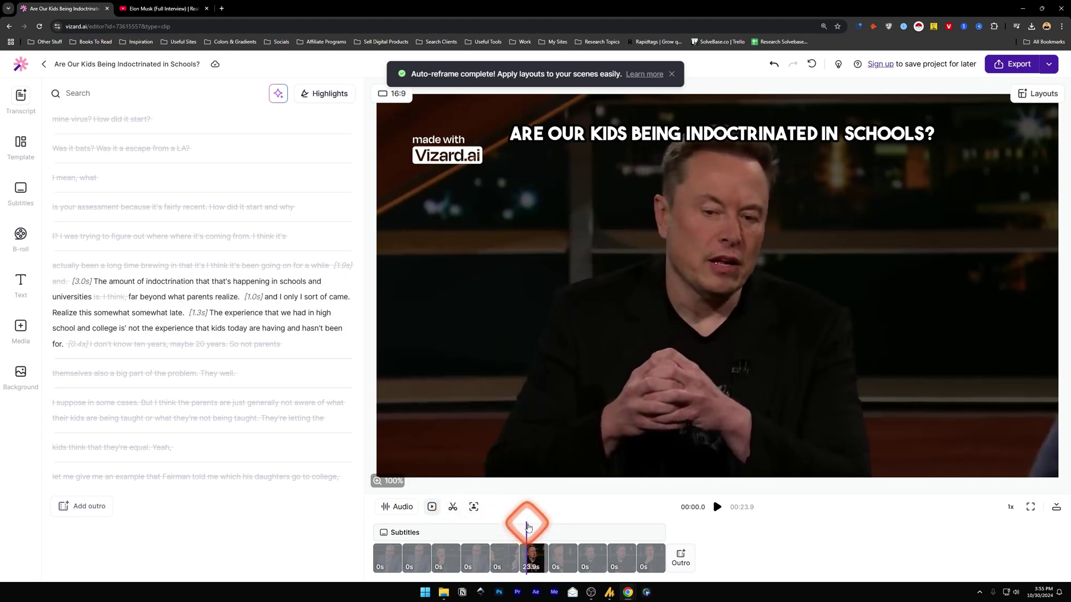
pyautogui.click(532, 524)
pyautogui.click(457, 508)
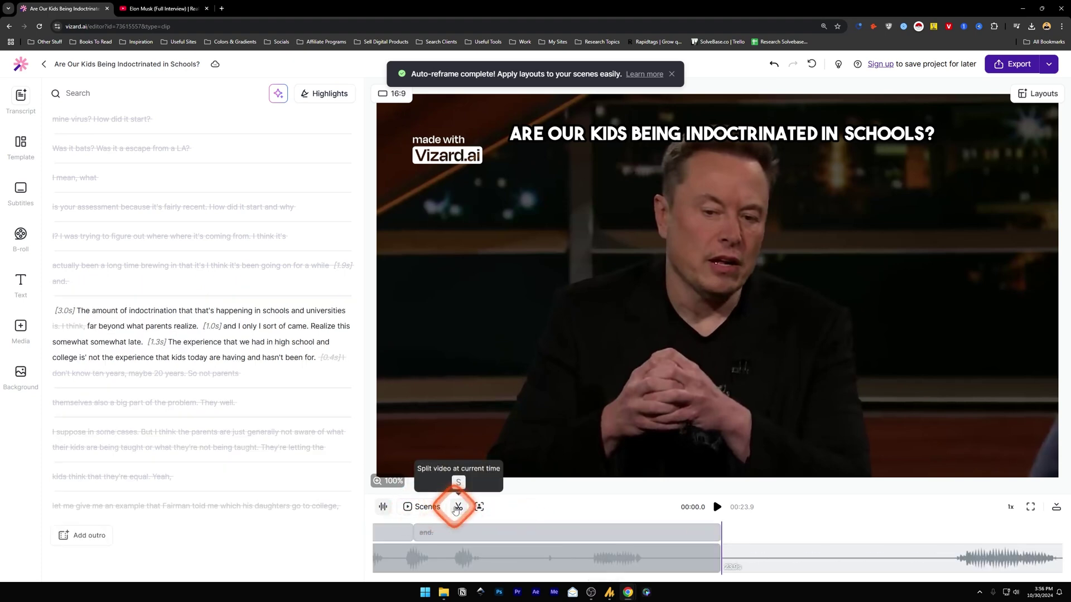
# Adjust the auto reframe speaker options so both speakers are tracked.
pyautogui.click(473, 508)
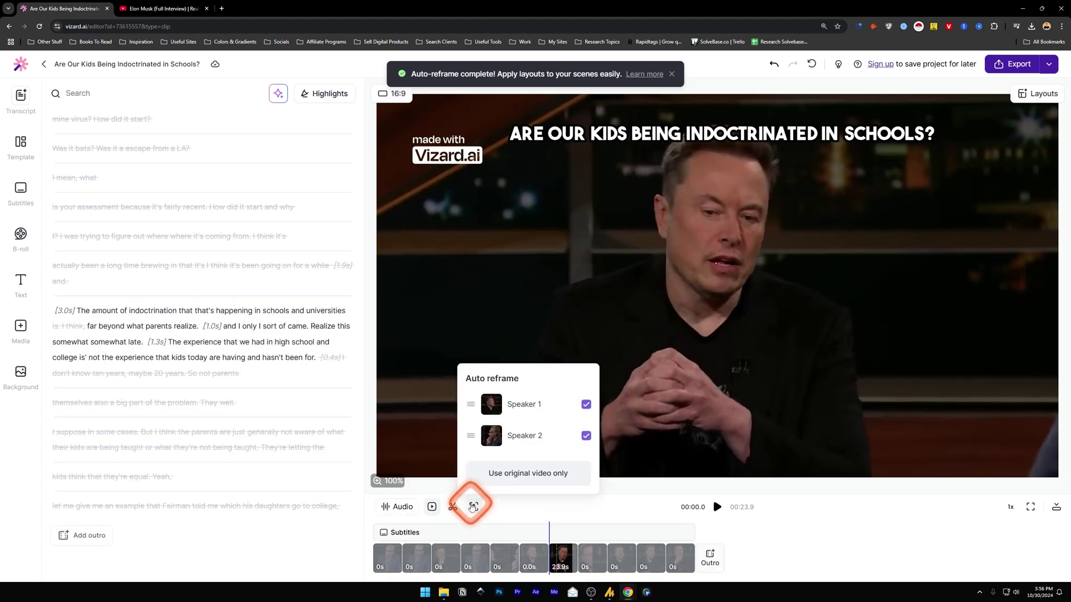
pyautogui.click(540, 416)
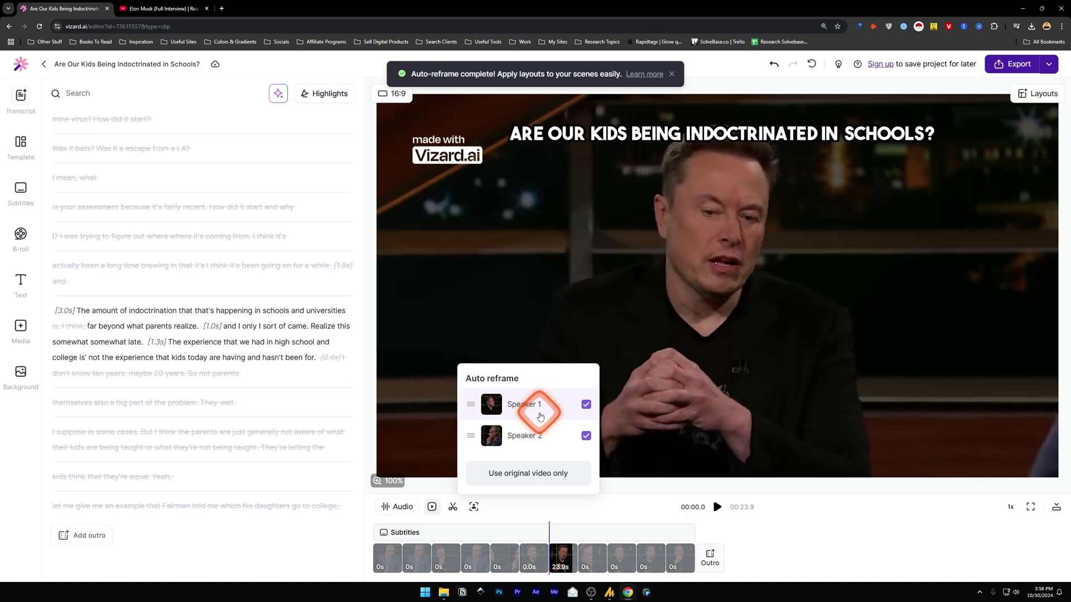
pyautogui.click(587, 438)
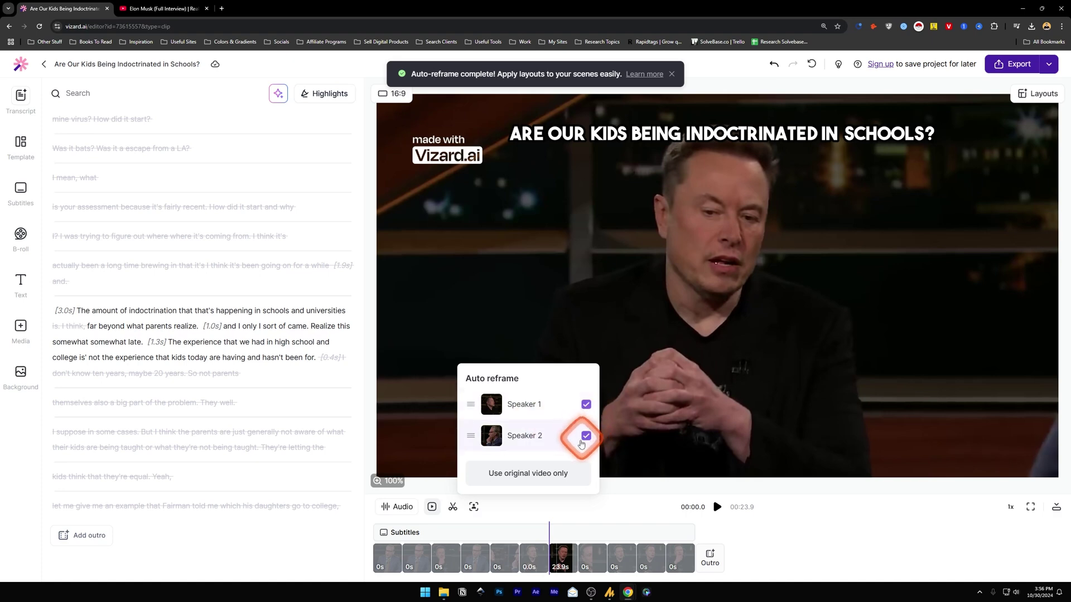
pyautogui.click(1031, 507)
pyautogui.click(1010, 508)
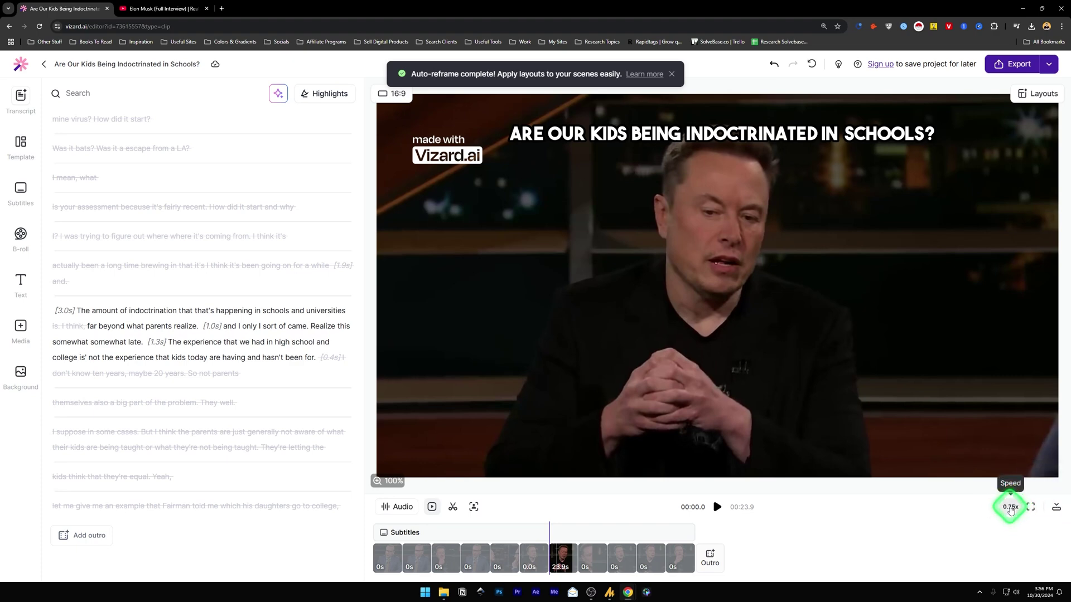
pyautogui.click(1038, 94)
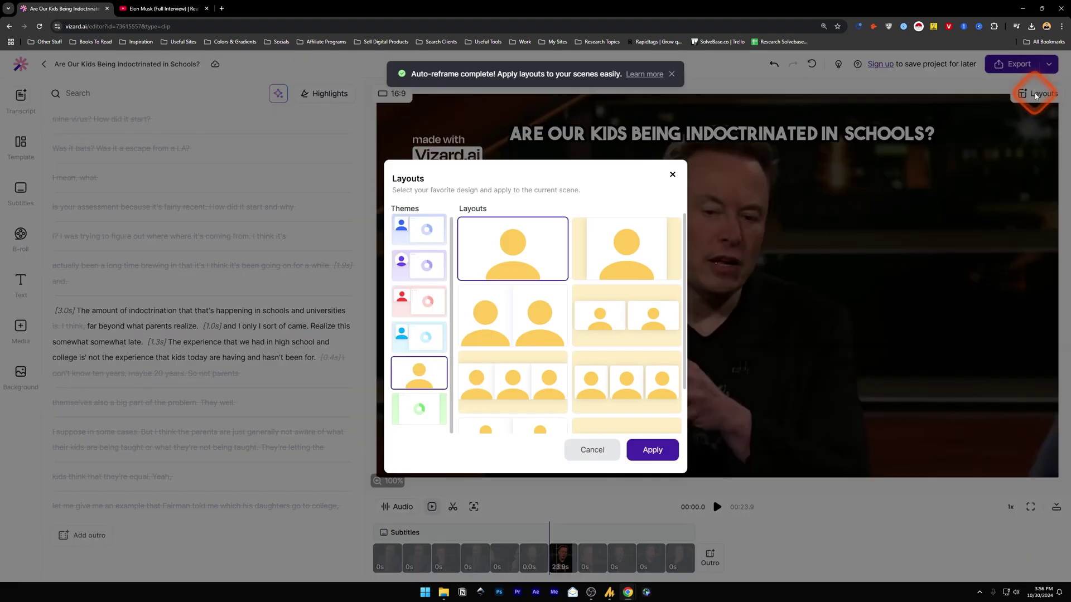
# Apply the yellow-theme four-person layout to the scene.
pyautogui.click(424, 234)
pyautogui.click(518, 255)
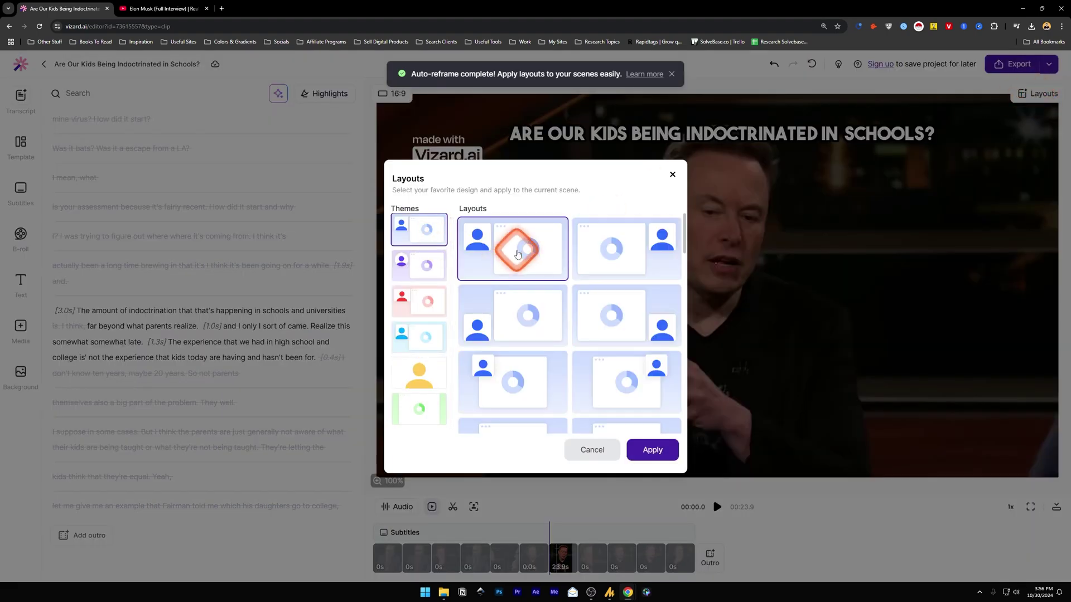
pyautogui.click(651, 449)
pyautogui.click(1038, 94)
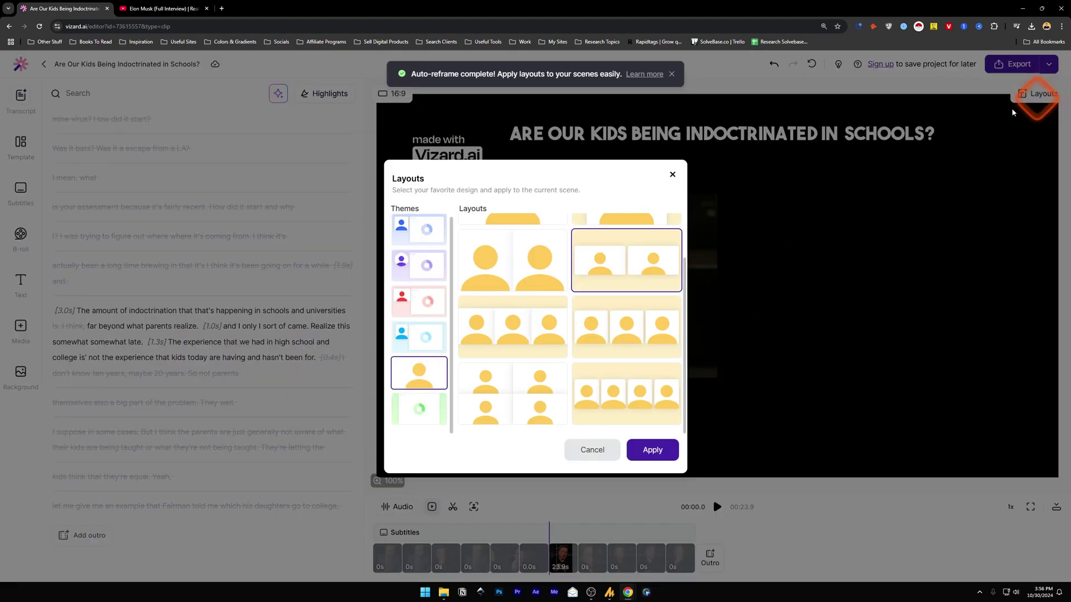
pyautogui.click(427, 328)
pyautogui.click(427, 413)
pyautogui.click(536, 403)
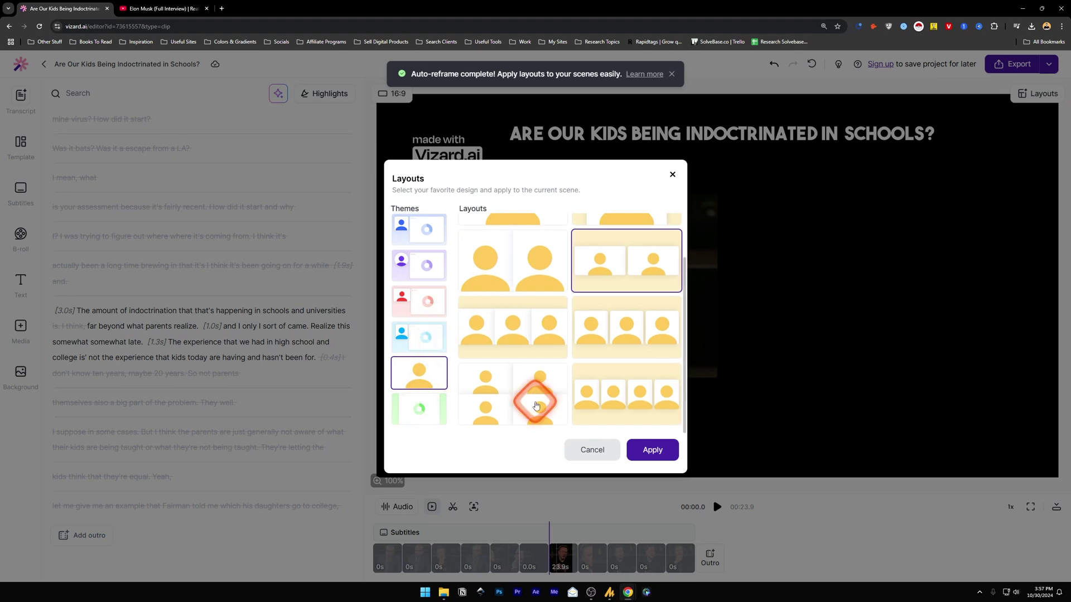
pyautogui.click(536, 404)
pyautogui.click(652, 449)
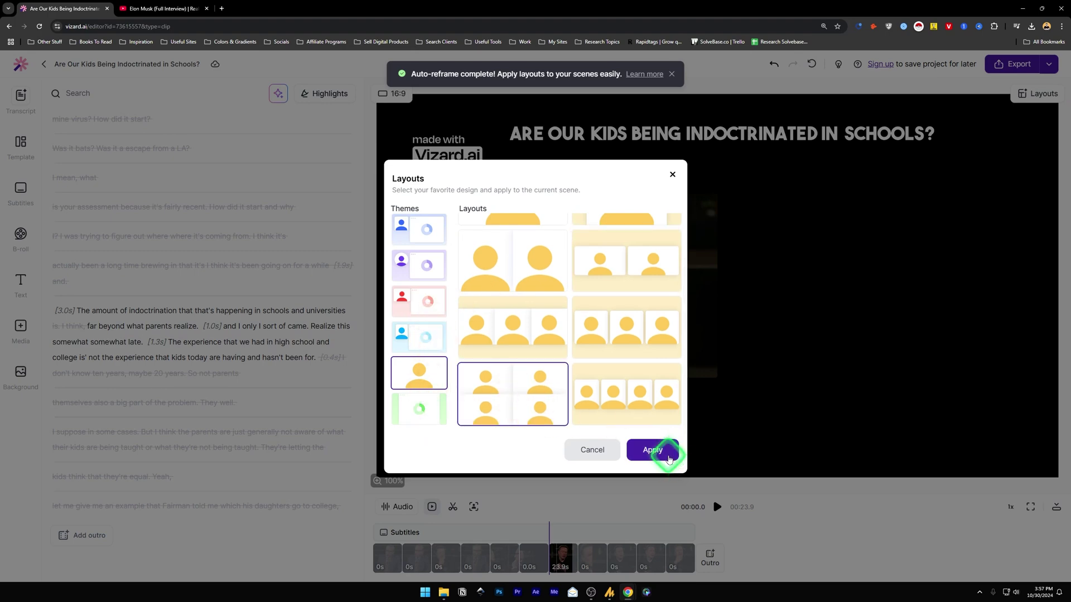
pyautogui.click(628, 185)
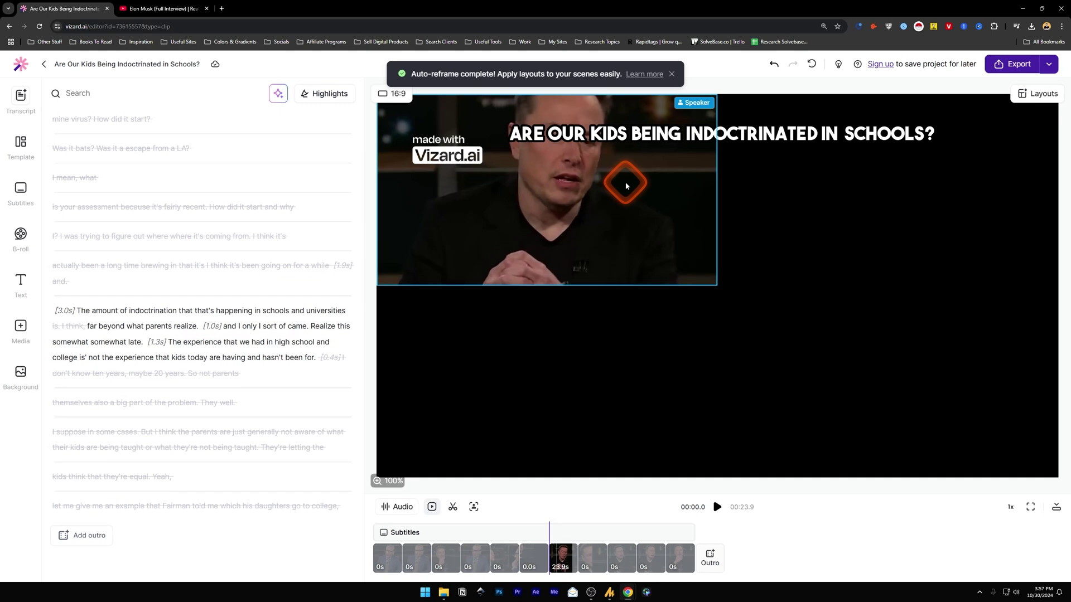
# Return to the transcript and dismiss the outro options without adding an outro.
pyautogui.click(21, 96)
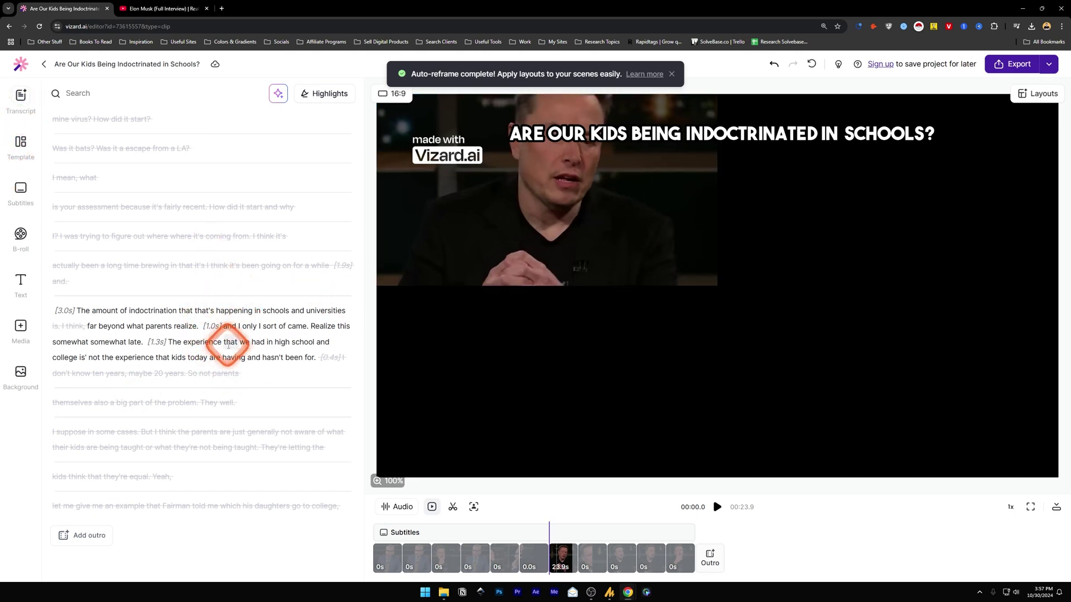
pyautogui.click(81, 536)
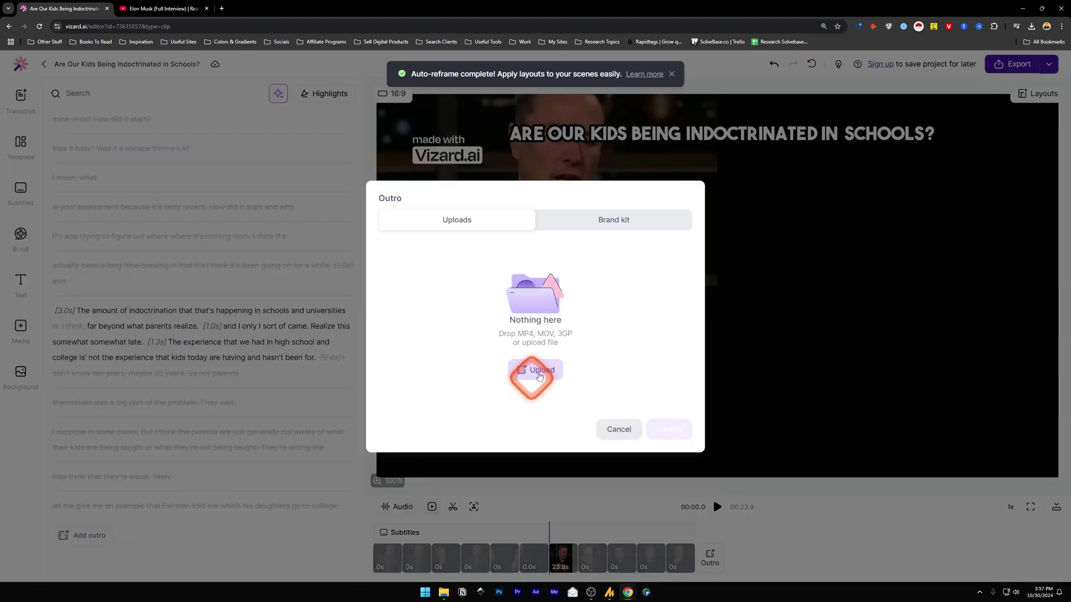
pyautogui.click(620, 433)
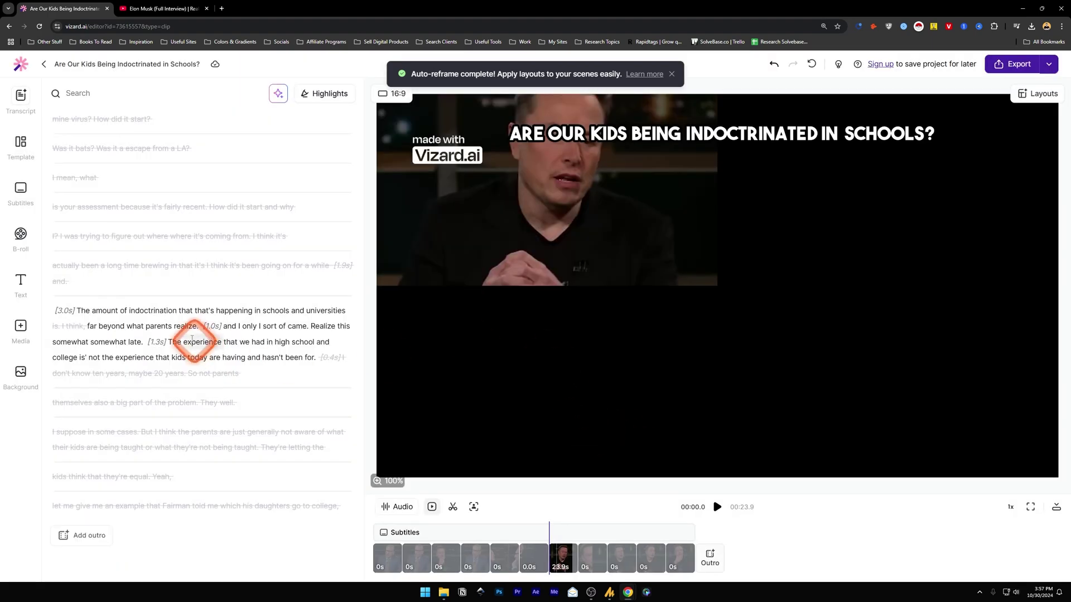
# Remove silences via the AI menu, trimming the clip from 23.9 to 18.6 s.
pyautogui.click(278, 93)
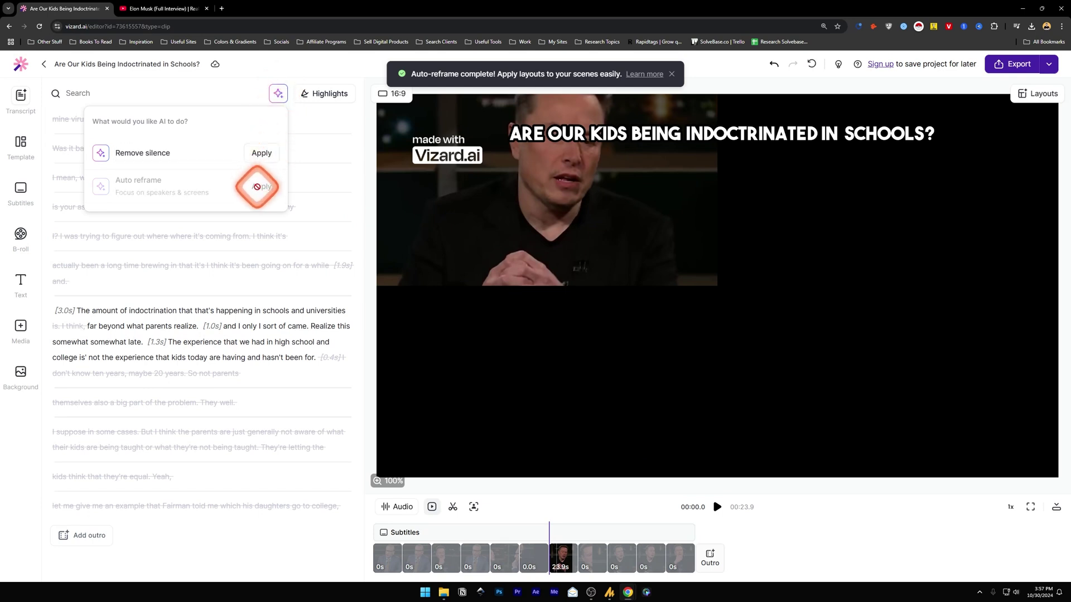
pyautogui.click(261, 154)
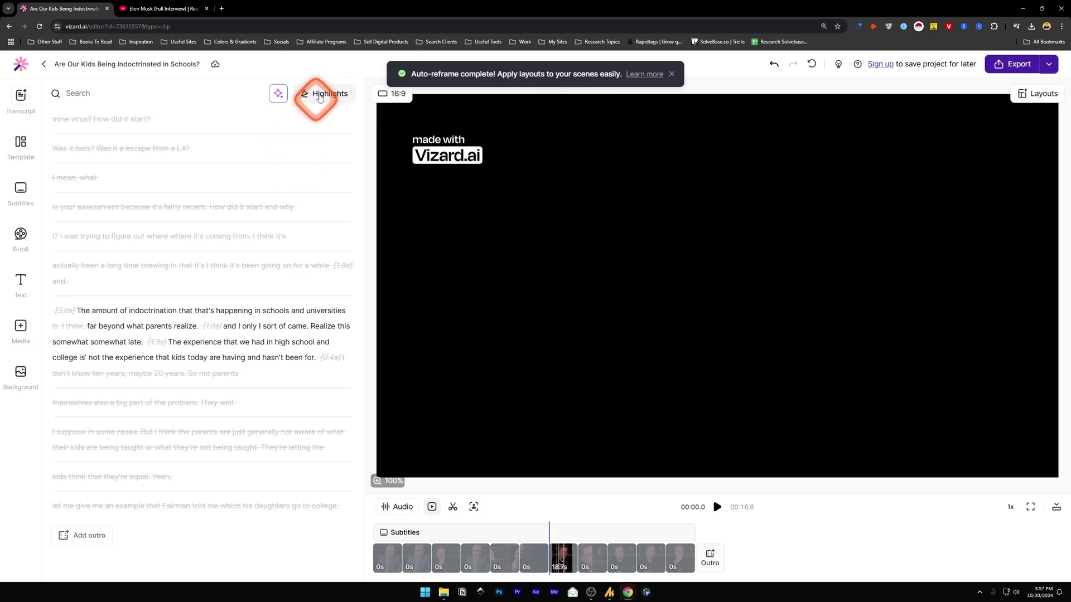
pyautogui.click(20, 142)
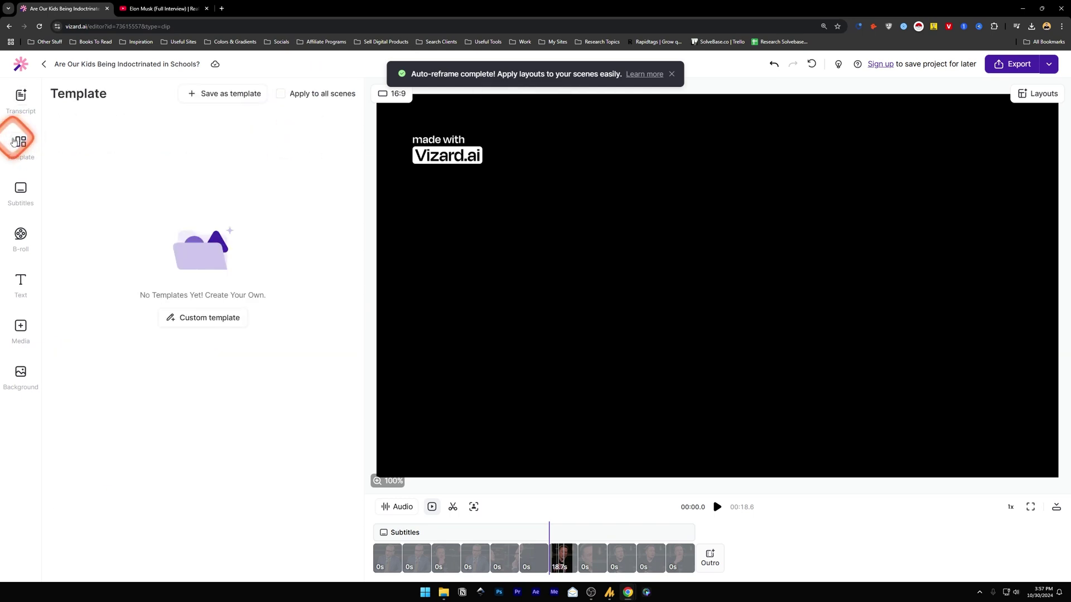
# Browse the custom template's Layout, Subtitle, Headline, Background, Logo and Outro options, try Fill, then discard it.
pyautogui.click(208, 316)
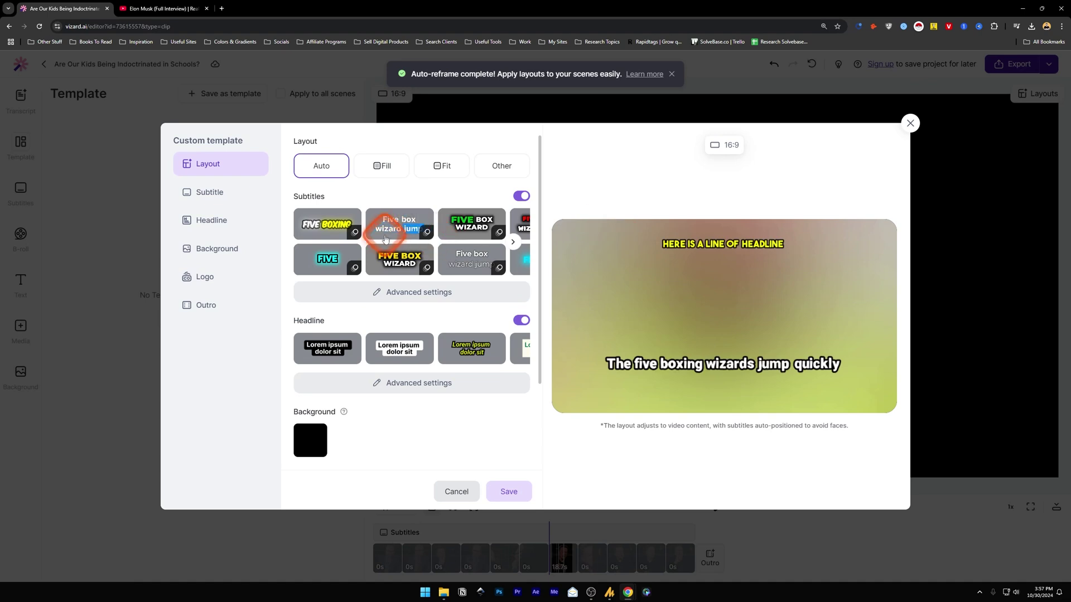
pyautogui.click(206, 192)
pyautogui.click(210, 221)
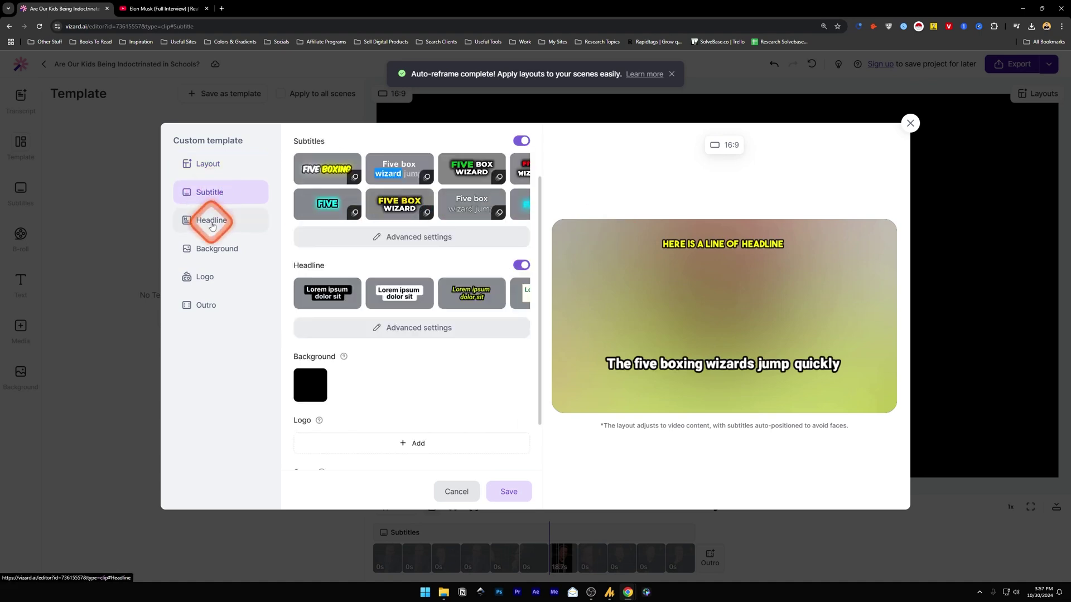
pyautogui.click(218, 249)
pyautogui.click(215, 277)
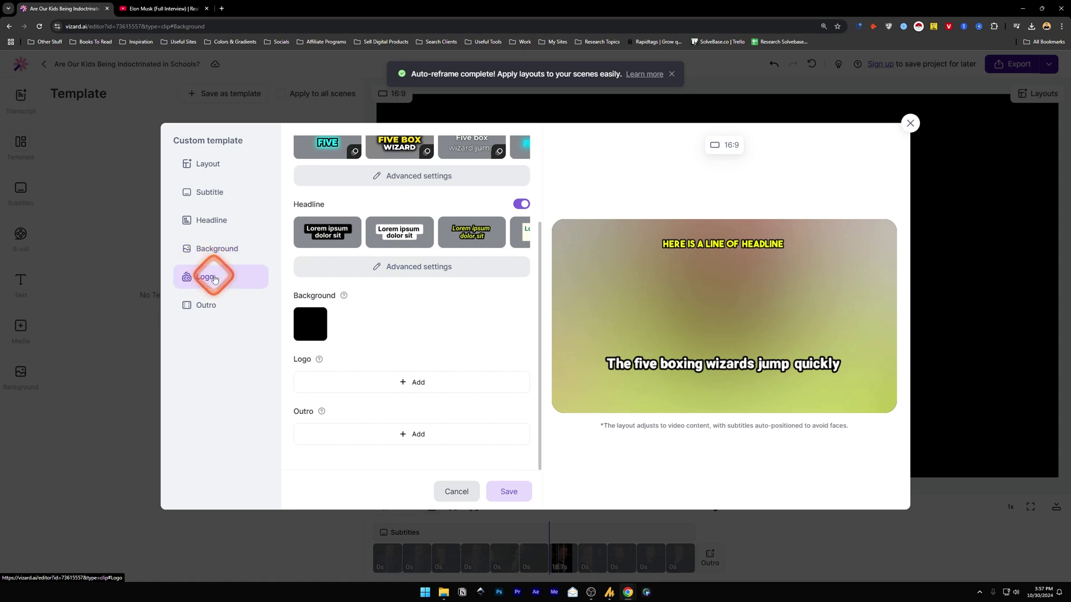
pyautogui.click(209, 305)
pyautogui.click(229, 161)
pyautogui.click(364, 169)
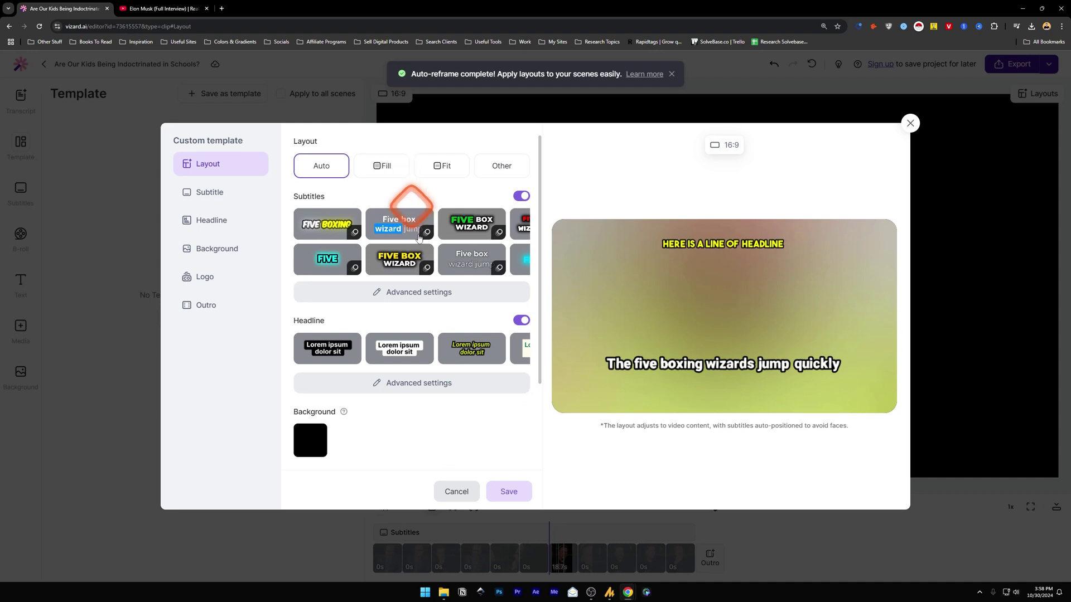
pyautogui.press('Escape')
pyautogui.click(21, 190)
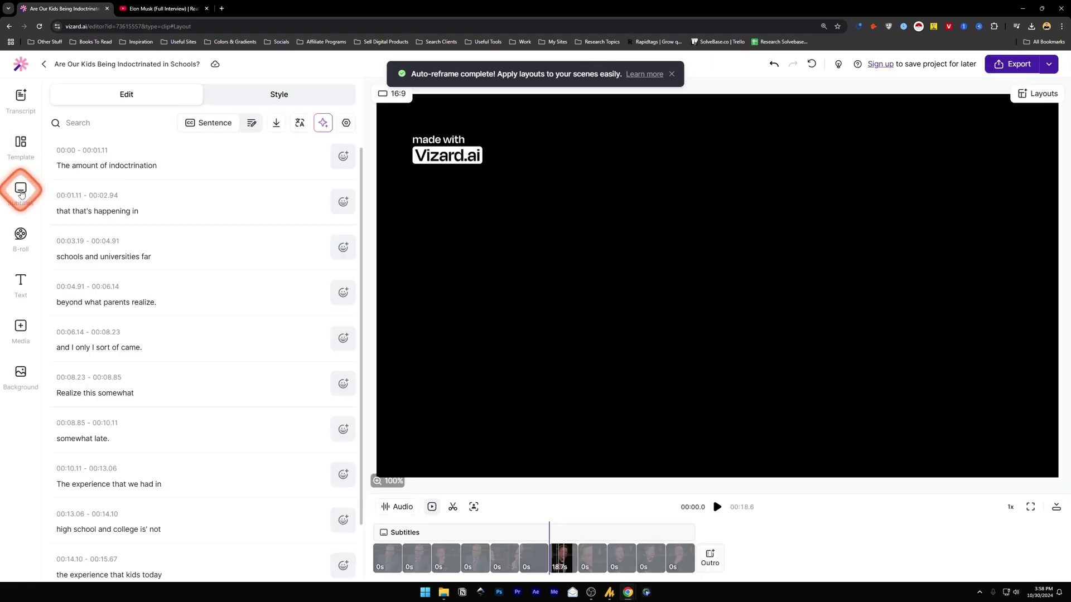
# Move the subtitles lower, shrink them to size 12, and widen the subtitle box.
pyautogui.click(277, 95)
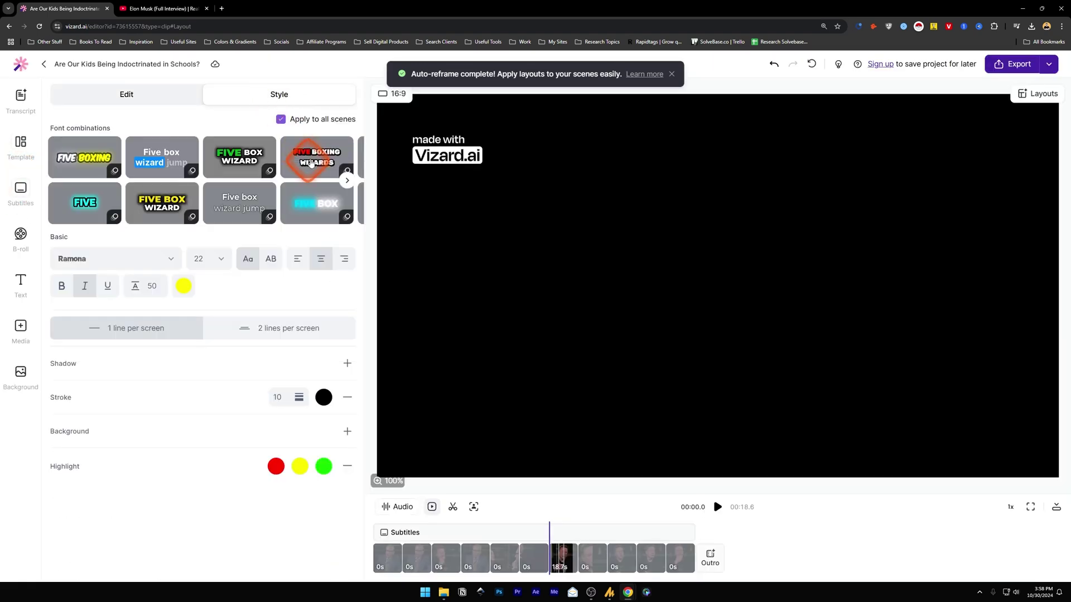
pyautogui.hscroll(3, 311, 161)
pyautogui.moveTo(736, 301); pyautogui.dragTo(734, 409)
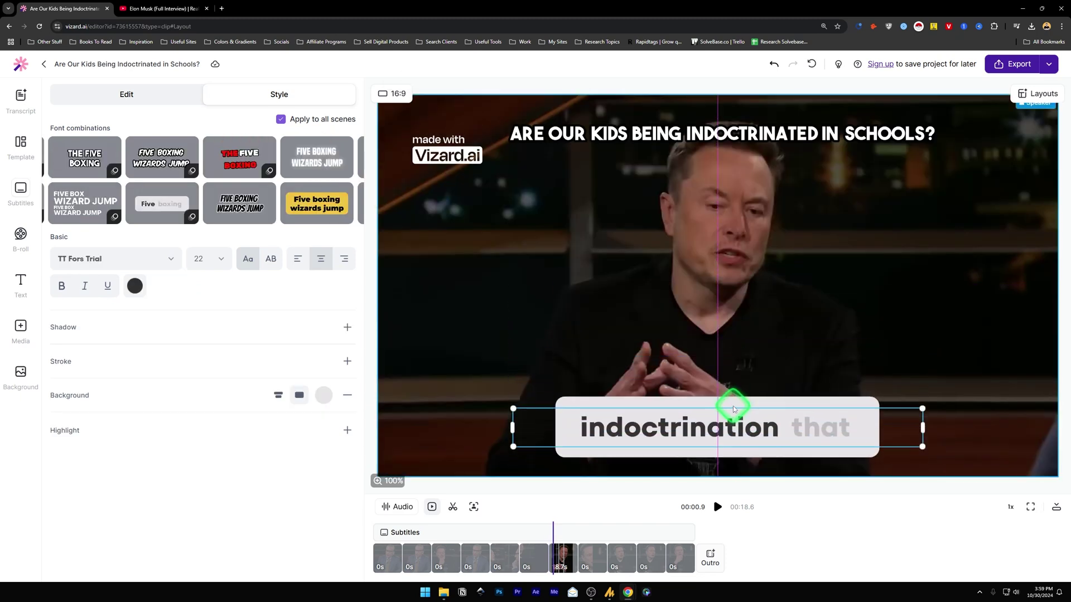
pyautogui.moveTo(922, 410); pyautogui.dragTo(906, 412)
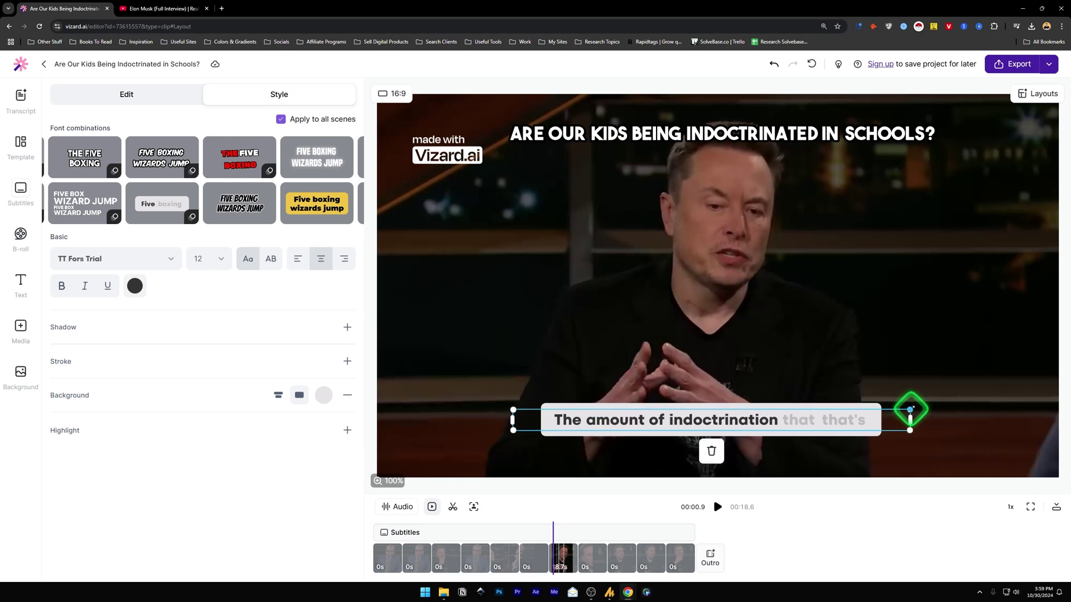
pyautogui.moveTo(911, 413)
pyautogui.mouseDown()
pyautogui.moveTo(944, 400)
pyautogui.moveTo(909, 420)
pyautogui.mouseUp()
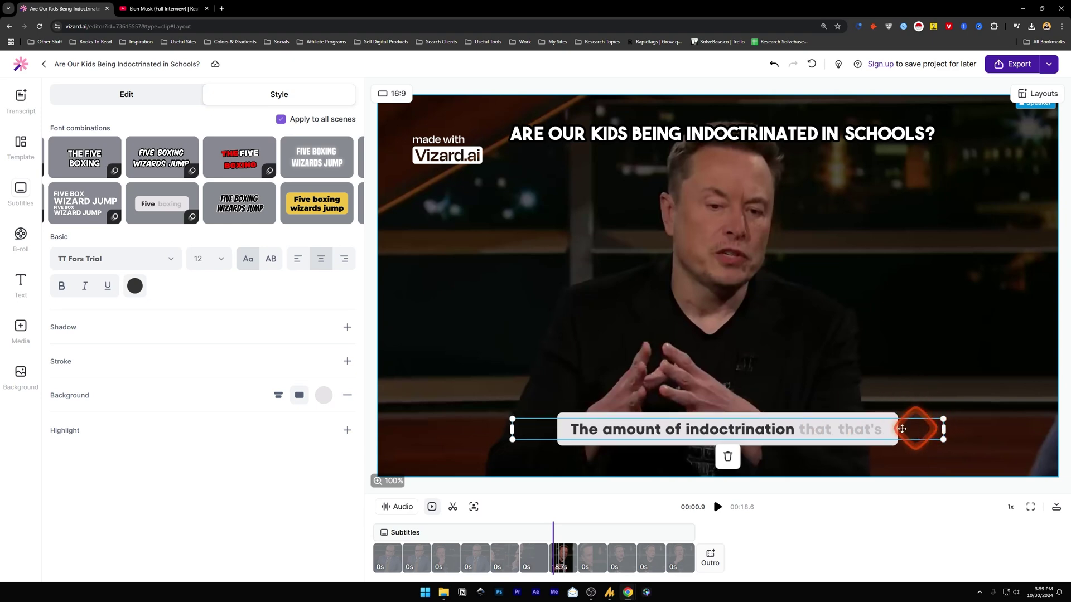
pyautogui.moveTo(512, 431); pyautogui.dragTo(387, 428)
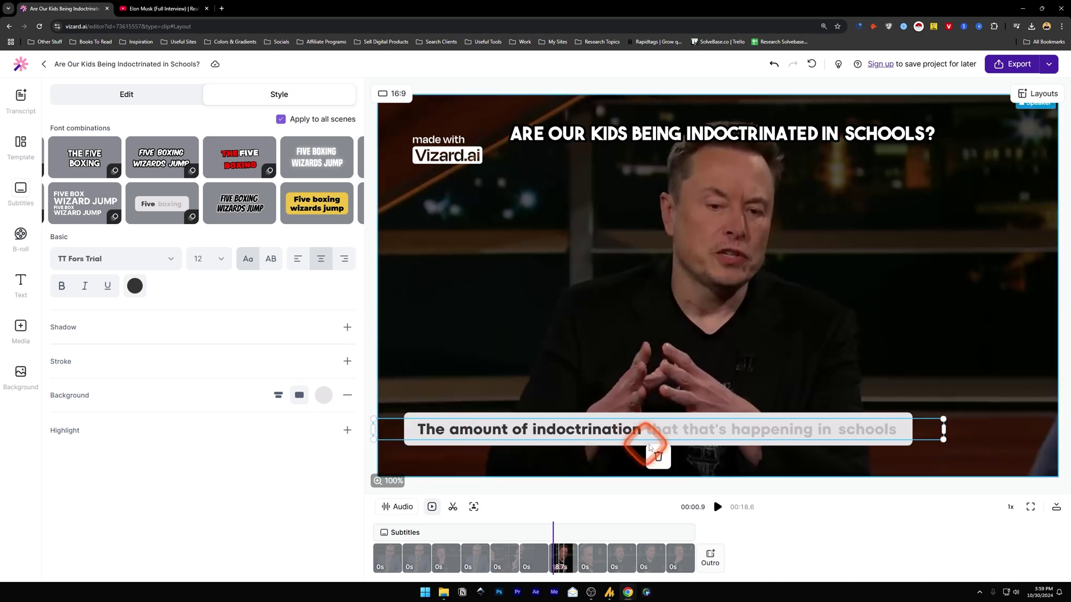
# Play the clip to preview the subtitles, then show the B-roll transcript rows.
pyautogui.click(718, 507)
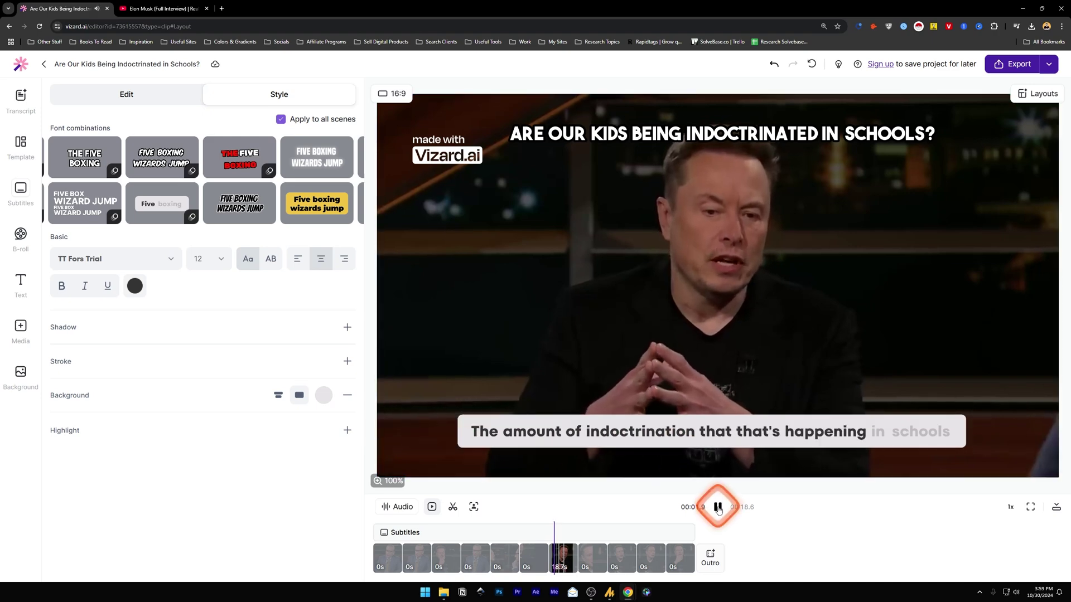
pyautogui.click(563, 519)
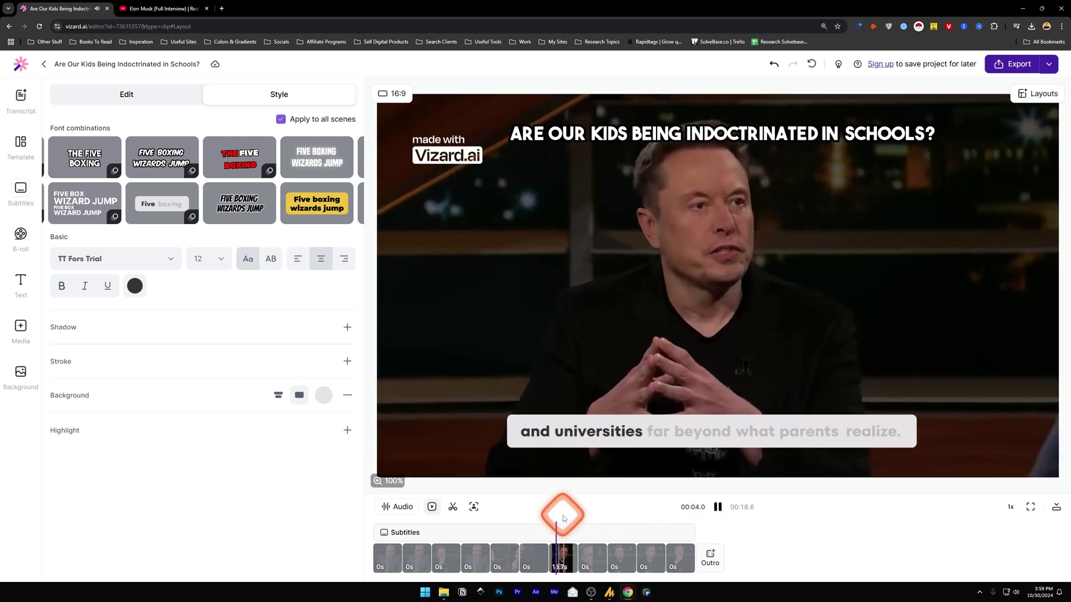
pyautogui.click(21, 233)
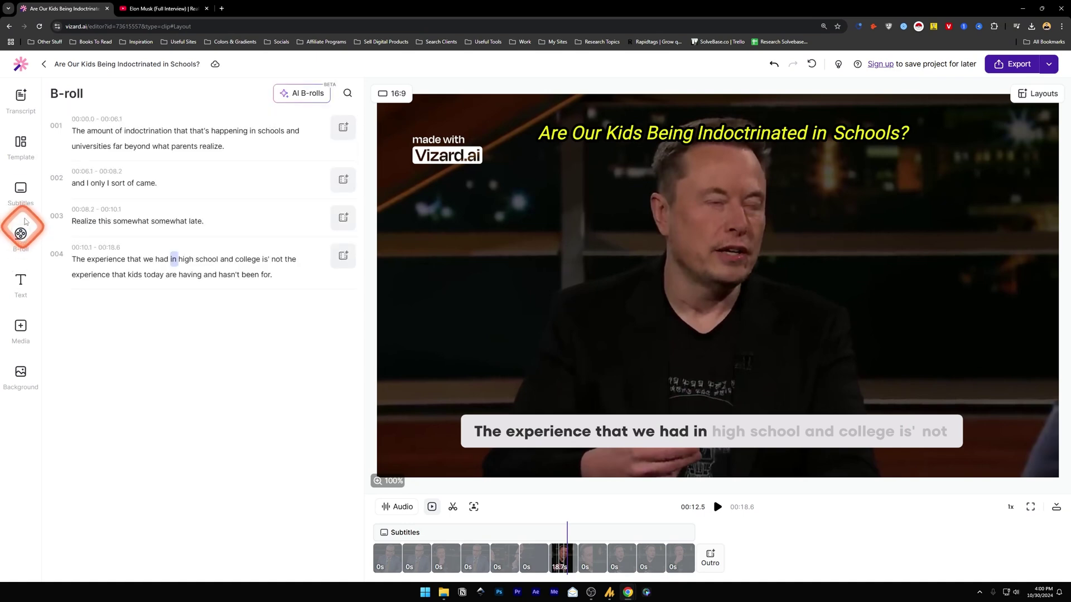
# Generate AI B-rolls for the transcript and add an 'Add headline' text placeholder.
pyautogui.click(56, 245)
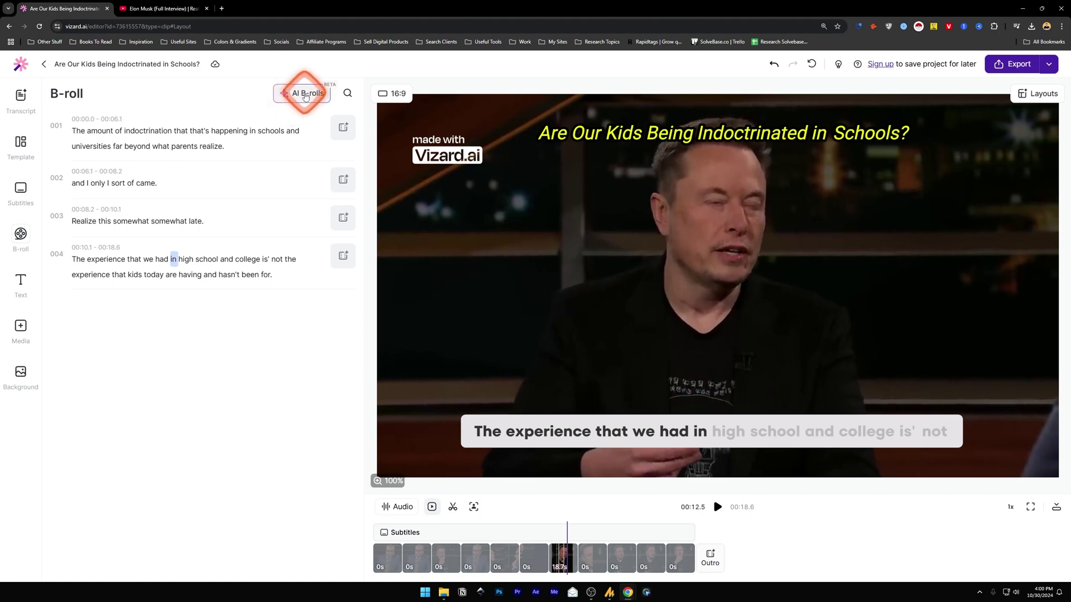
pyautogui.click(306, 94)
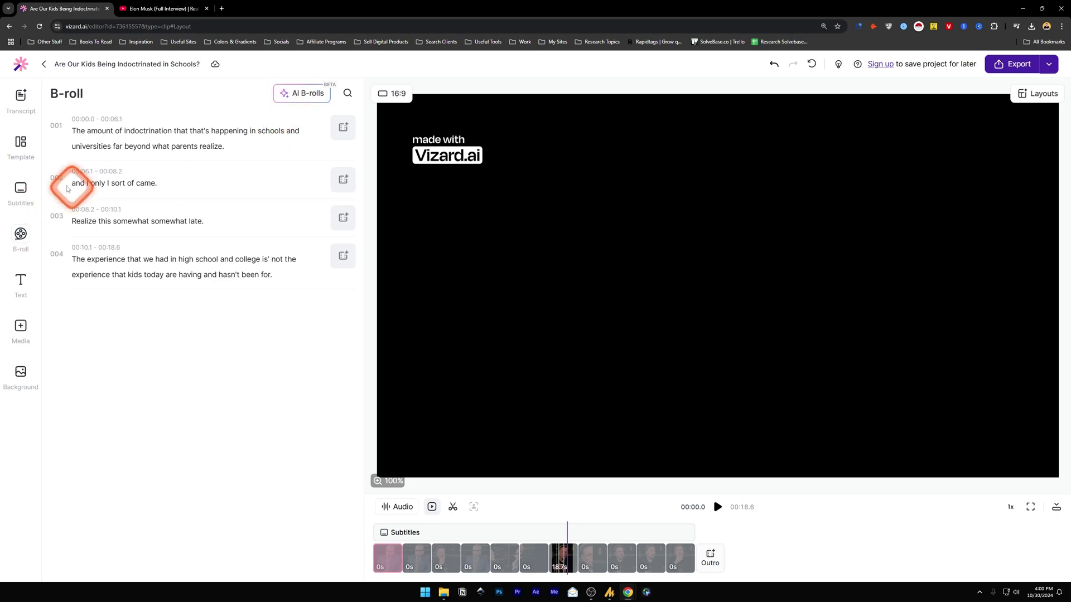
pyautogui.click(21, 285)
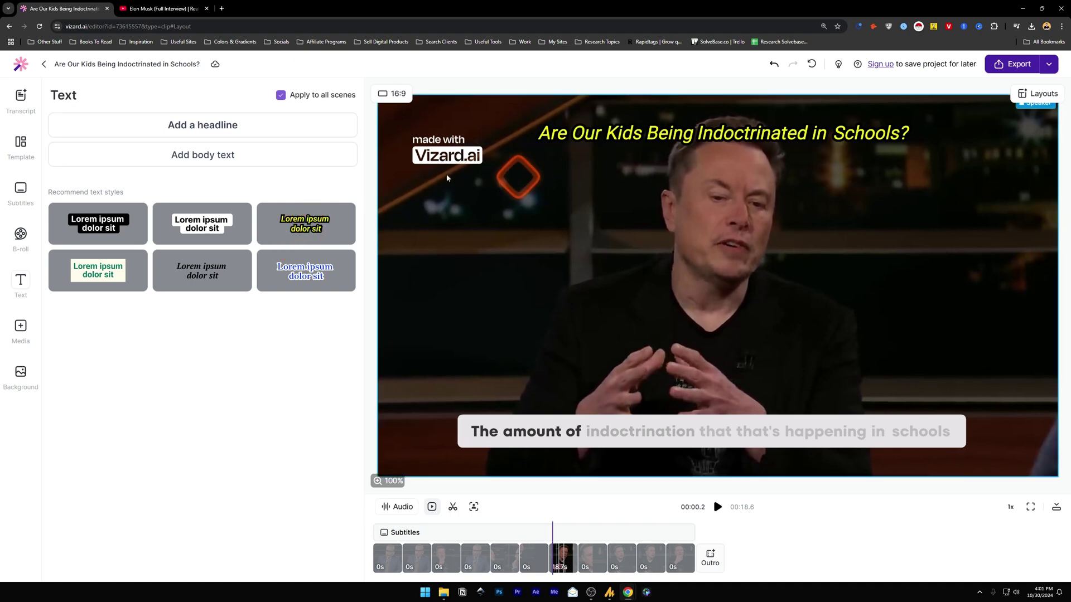
pyautogui.click(224, 138)
# Browse the Media image and logo uploads, then the Brand kit and canvas Background choices.
pyautogui.click(20, 329)
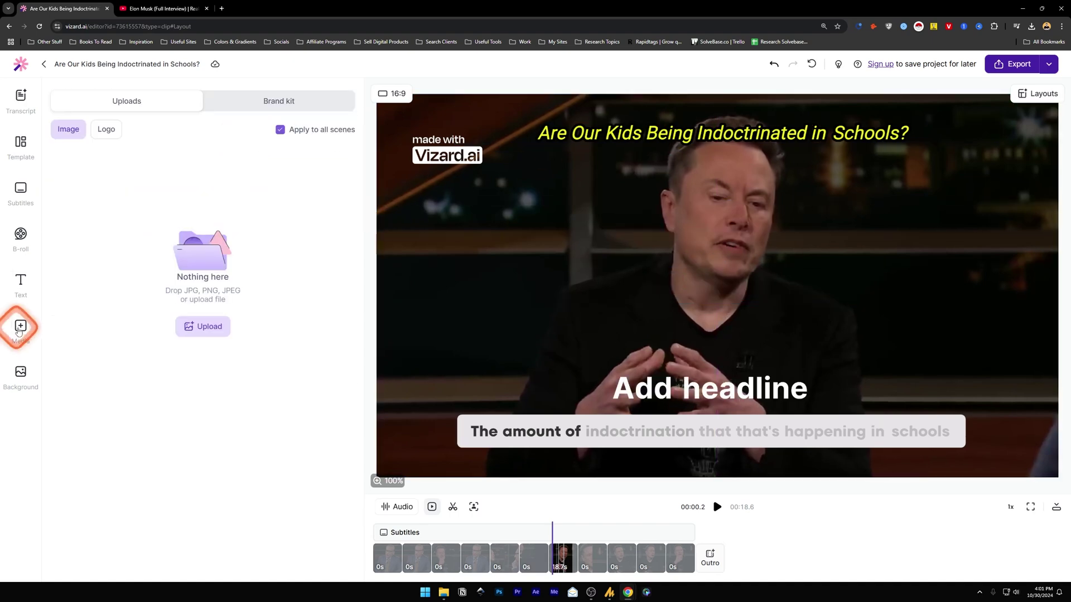
pyautogui.click(106, 129)
pyautogui.click(69, 129)
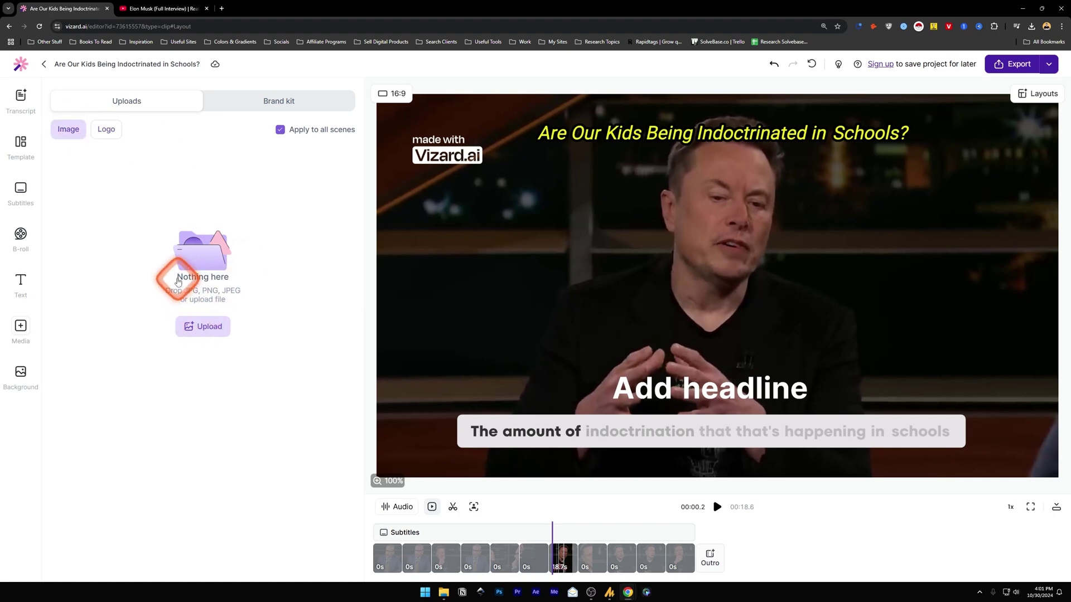
pyautogui.click(586, 324)
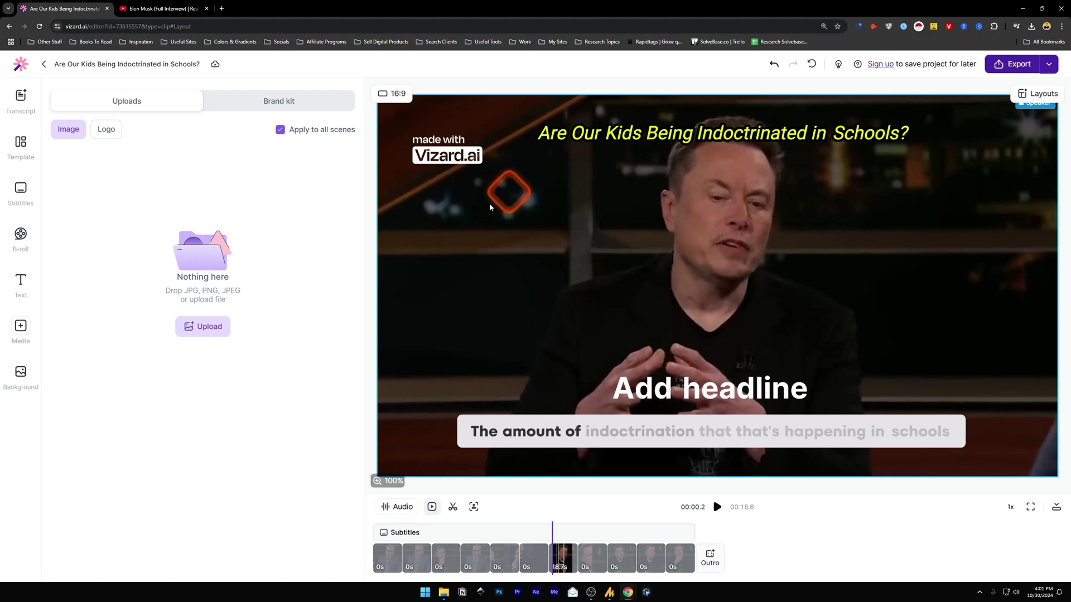
pyautogui.click(262, 104)
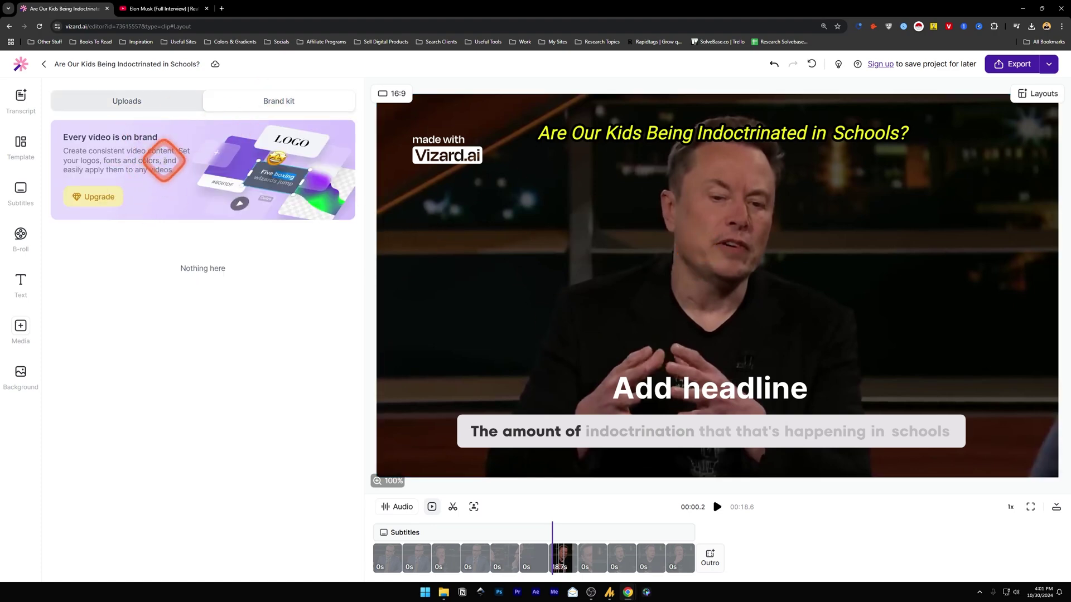
pyautogui.click(20, 373)
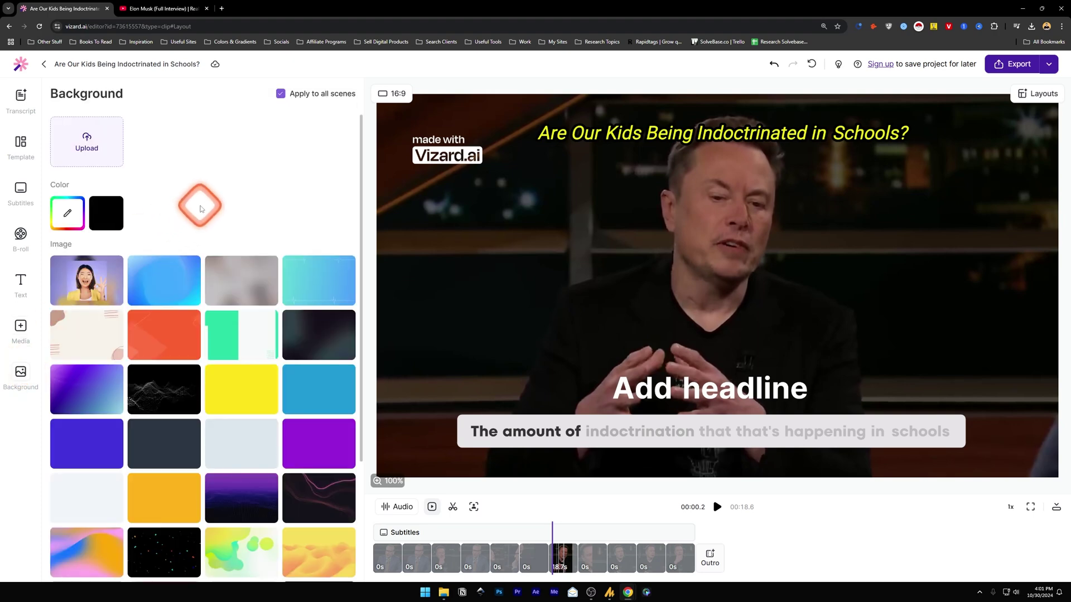
# Shrink the speaker video by its corner handle so it sits under the title.
pyautogui.click(1032, 108)
pyautogui.click(841, 222)
pyautogui.click(1051, 478)
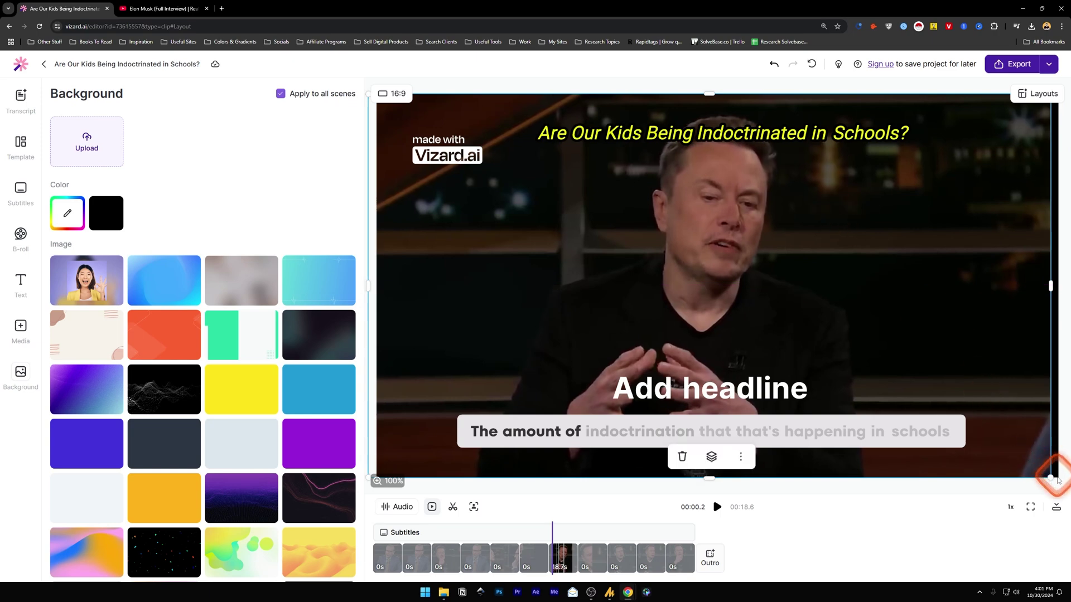
pyautogui.moveTo(1052, 478); pyautogui.dragTo(776, 301)
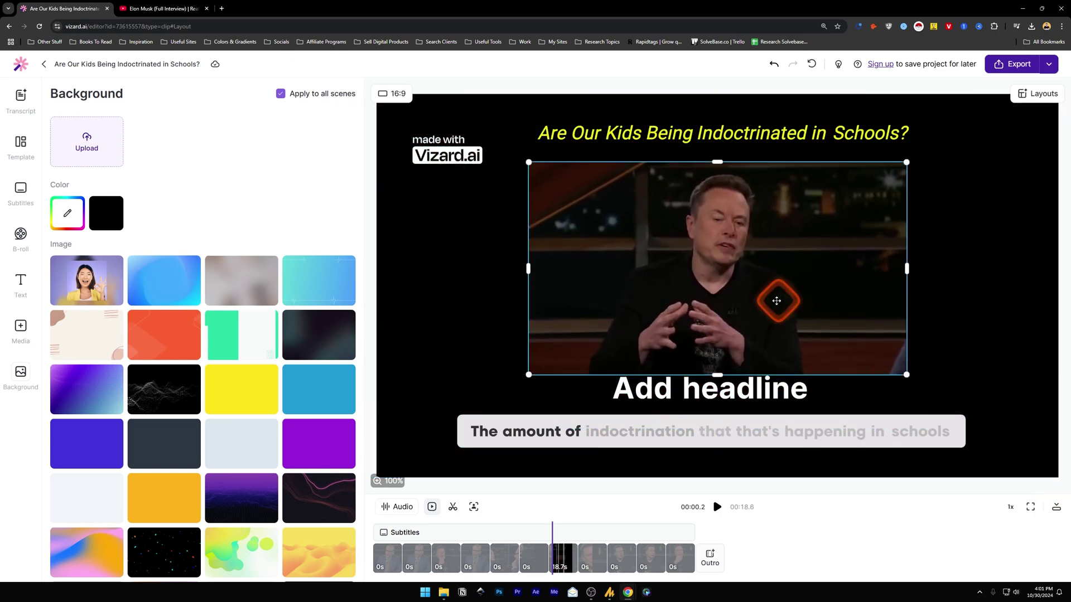
# Give the canvas a blurred copy of the video as its background.
pyautogui.click(159, 342)
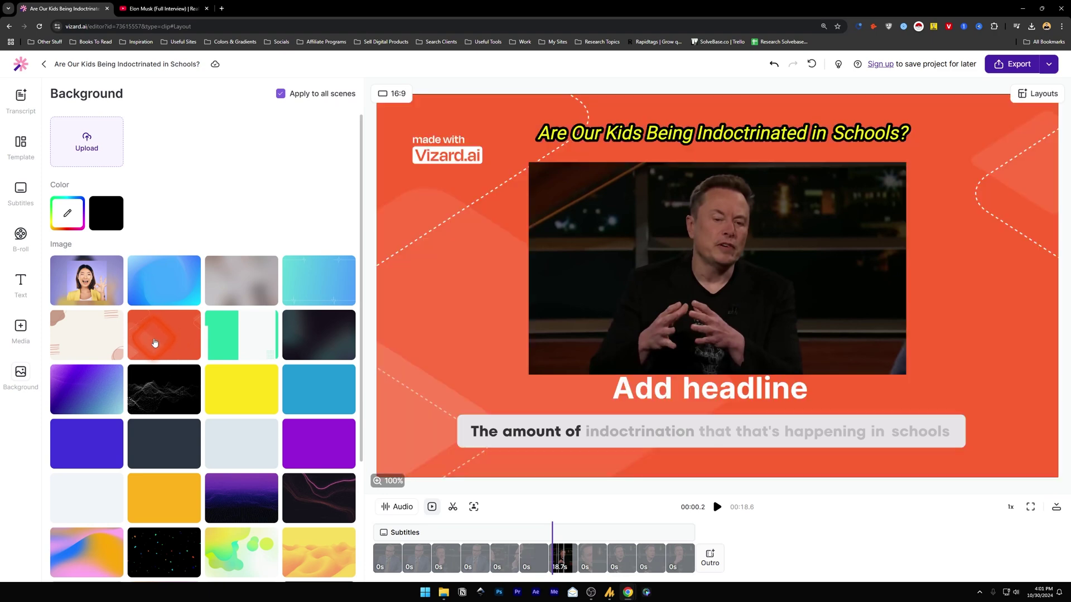
pyautogui.click(760, 275)
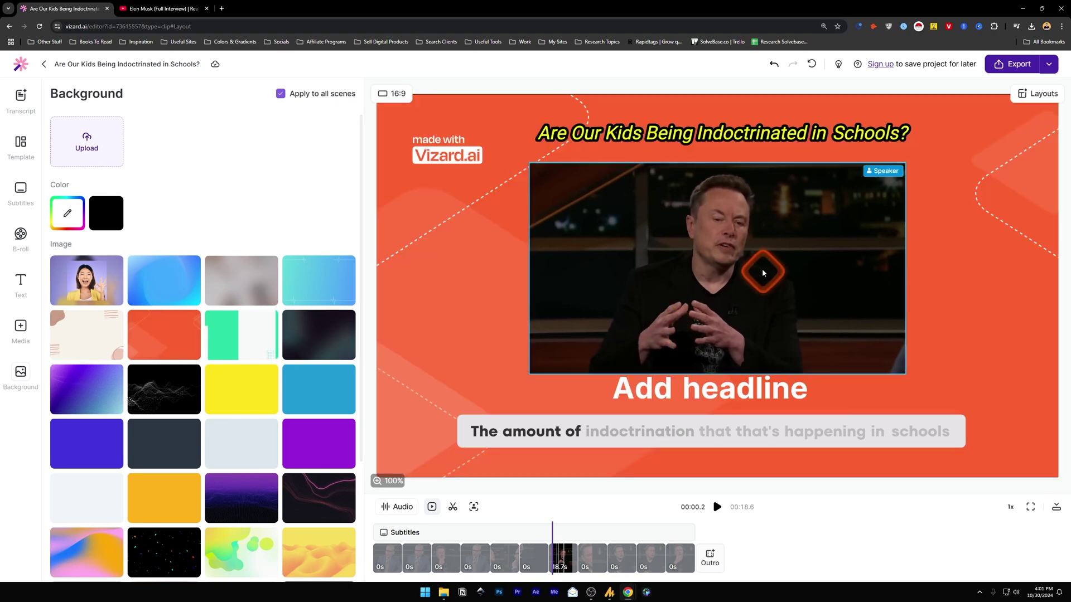
pyautogui.click(87, 140)
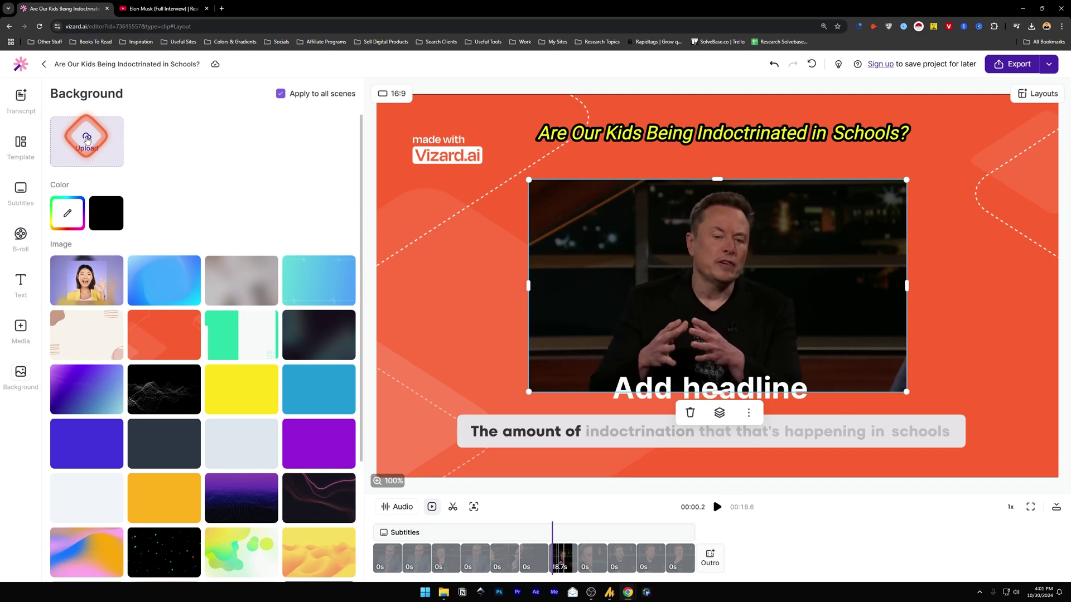
pyautogui.scroll(-3, 88, 140)
pyautogui.click(149, 136)
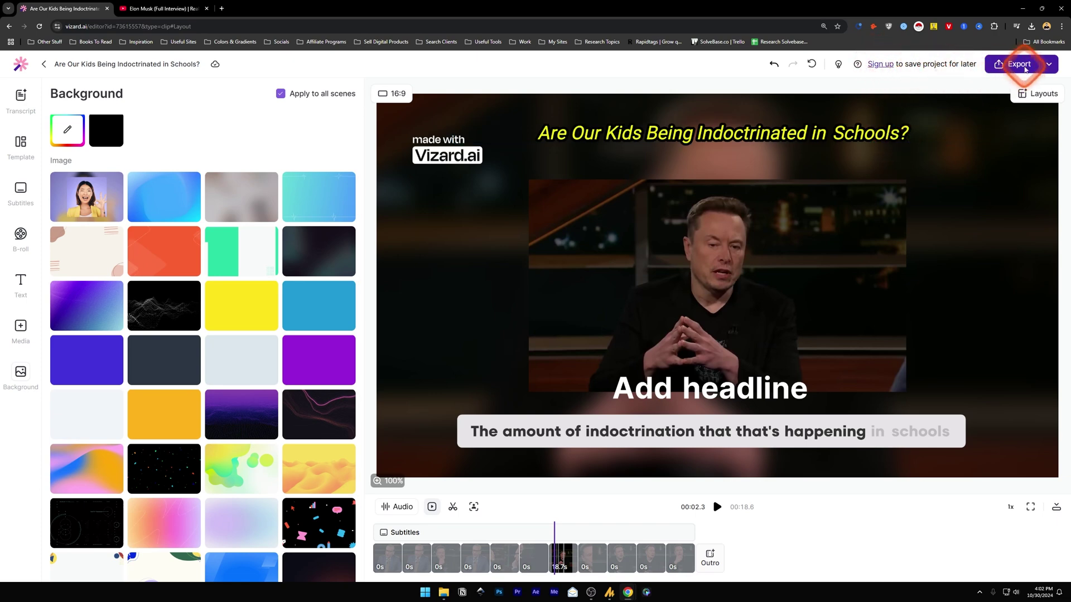
# Export the clip at 720p quality.
pyautogui.click(1042, 64)
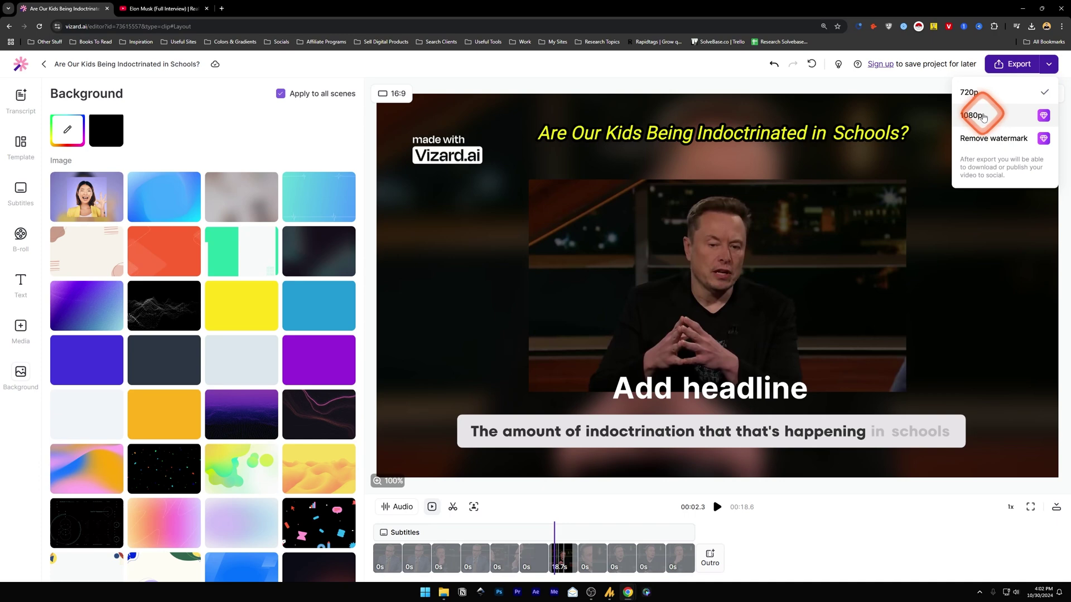
pyautogui.click(1018, 65)
pyautogui.click(1014, 66)
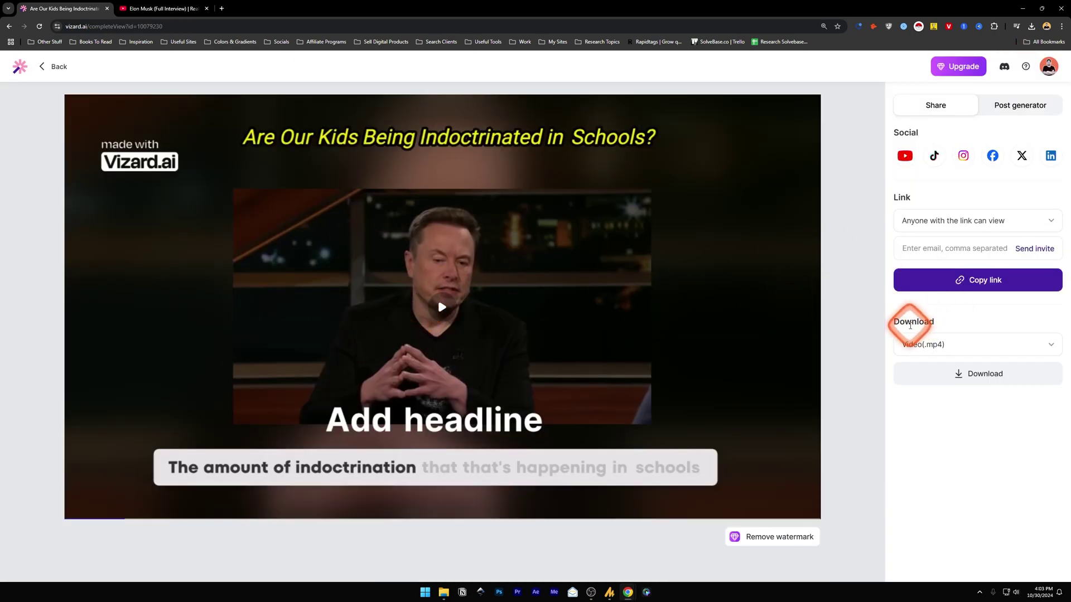
# Keep MP4 download and anyone-can-view link permission, then copy the share link.
pyautogui.click(942, 346)
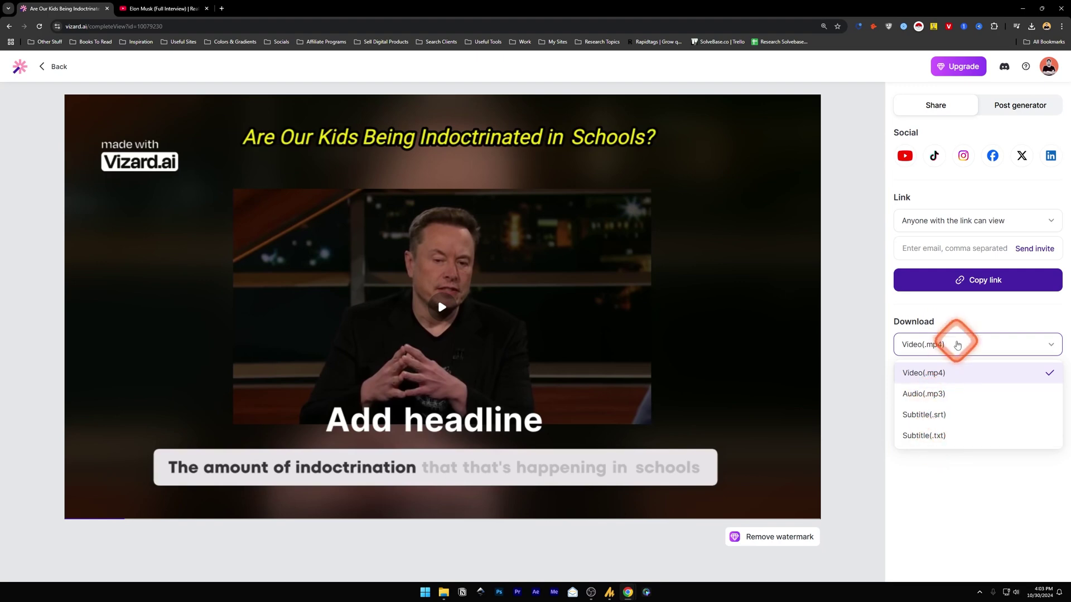
pyautogui.click(948, 343)
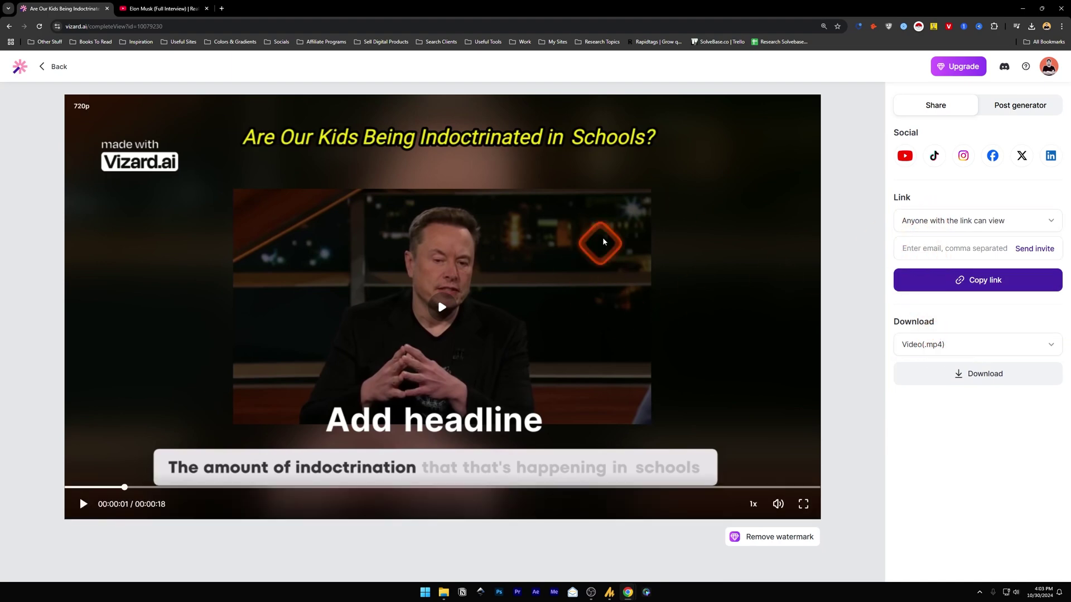
pyautogui.click(1035, 221)
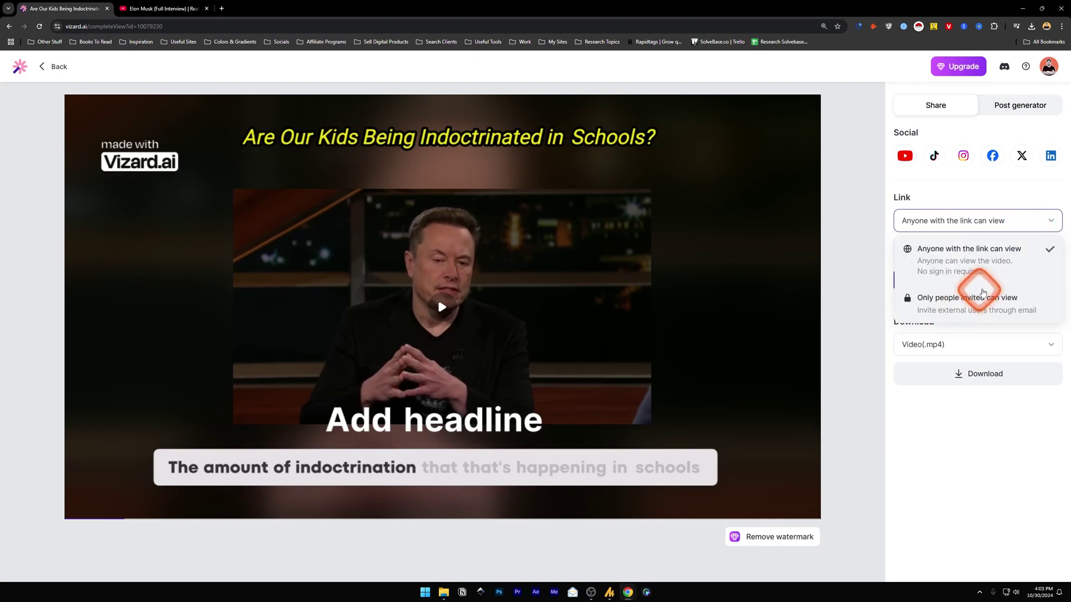
pyautogui.click(965, 241)
pyautogui.click(980, 281)
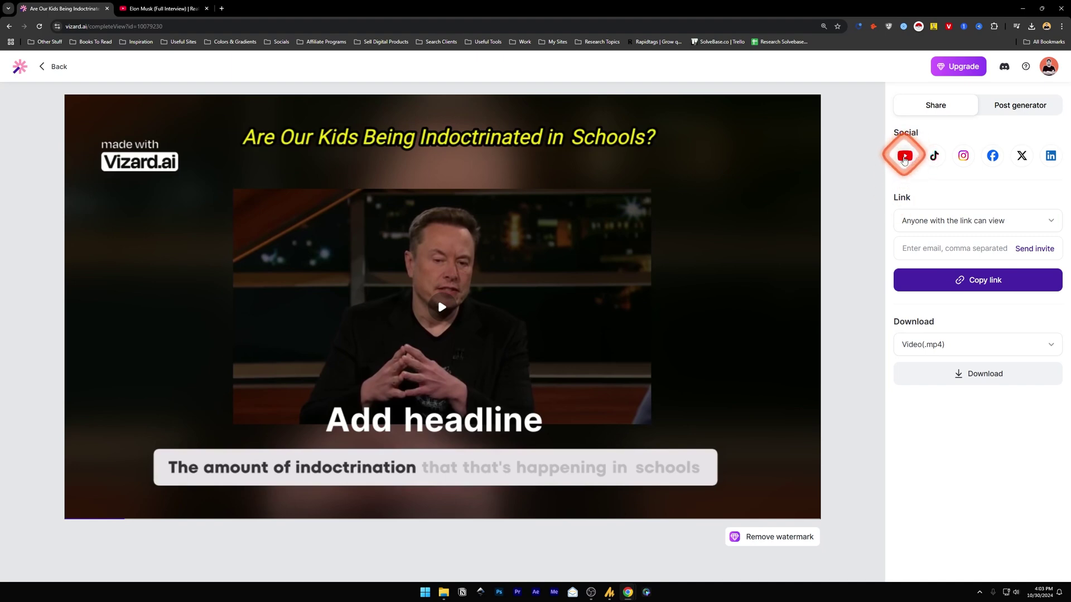
# Preview YouTube, TikTok and Instagram publishing, then show the generated post title, description and tags.
pyautogui.click(908, 160)
pyautogui.click(380, 233)
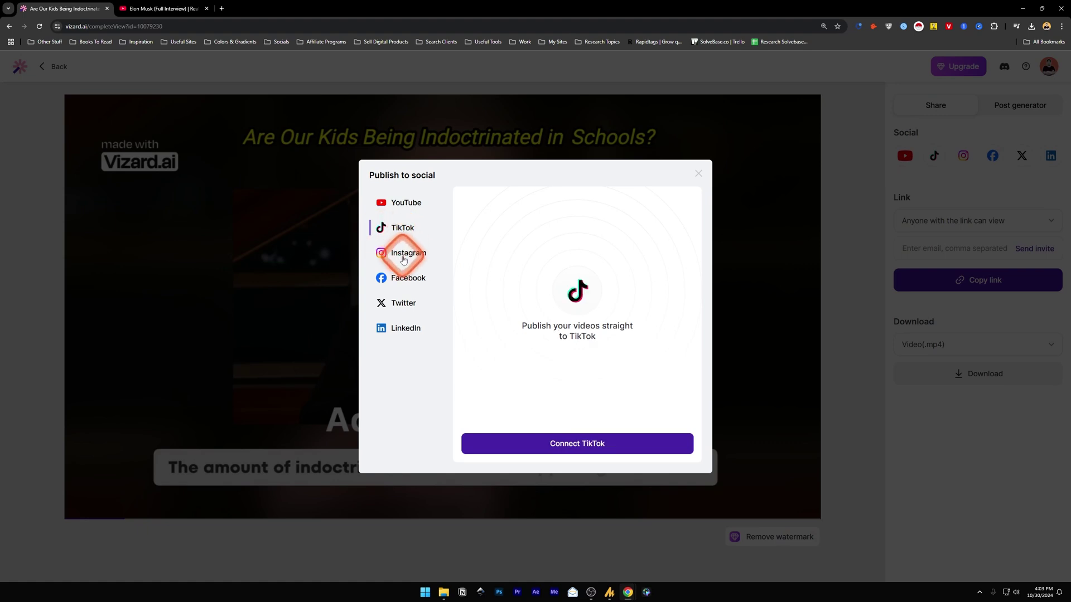
pyautogui.click(394, 253)
pyautogui.click(404, 204)
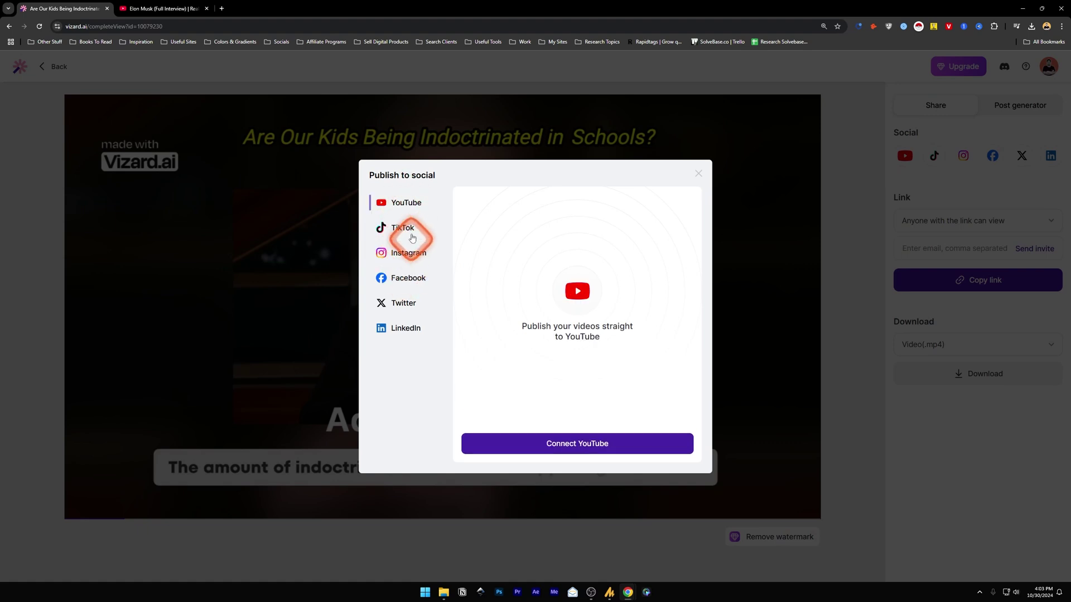
pyautogui.click(405, 230)
pyautogui.click(406, 203)
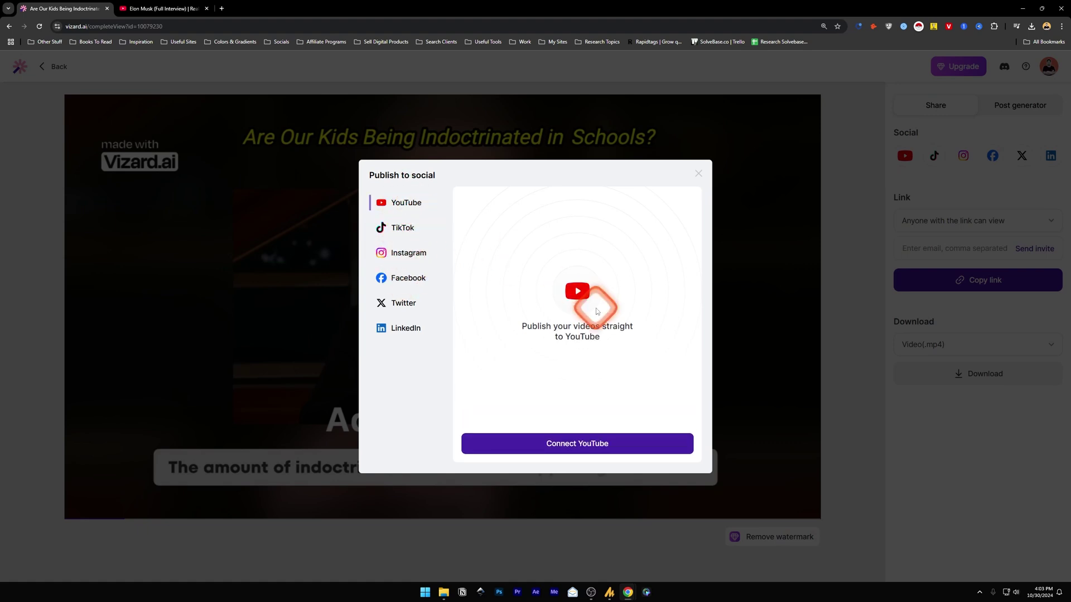
pyautogui.click(699, 174)
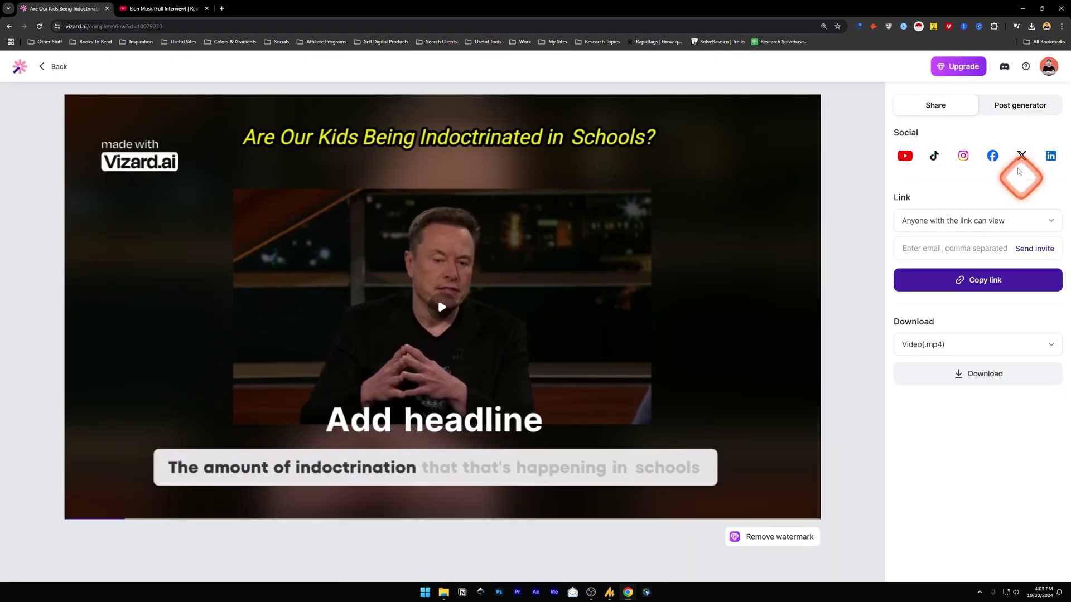
pyautogui.click(1017, 111)
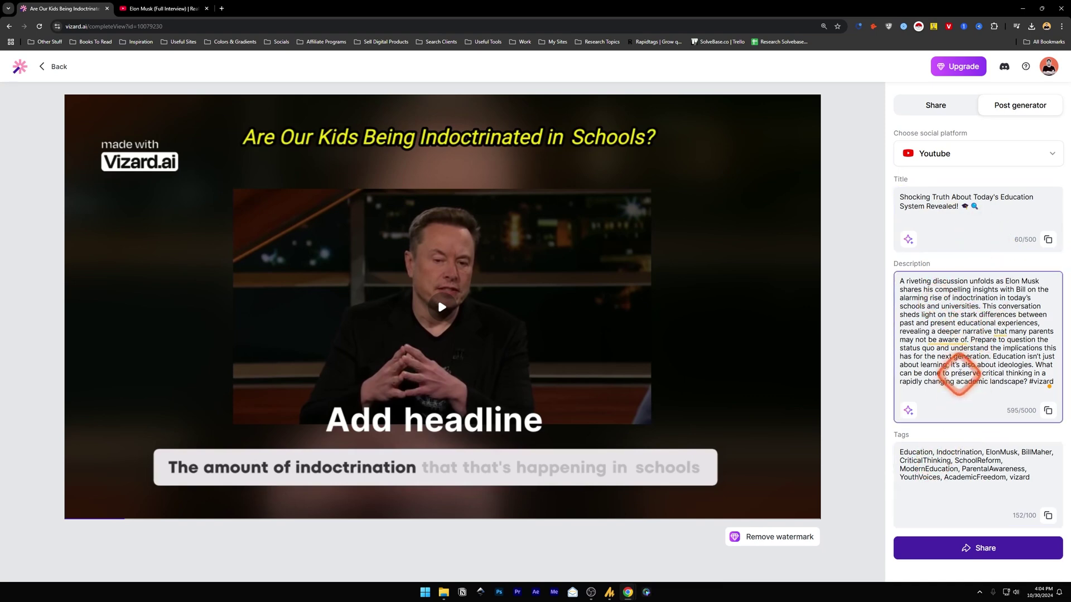
# Regenerate the YouTube description using the Interesting tone and Third-person voice.
pyautogui.click(907, 240)
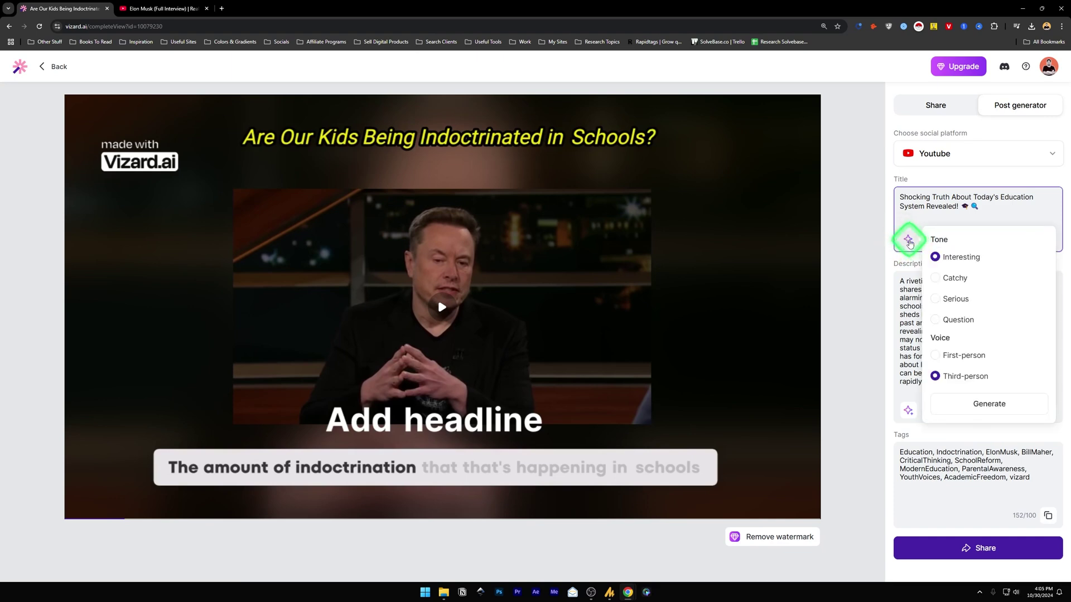
pyautogui.click(908, 240)
pyautogui.click(909, 240)
pyautogui.click(909, 240)
pyautogui.click(910, 240)
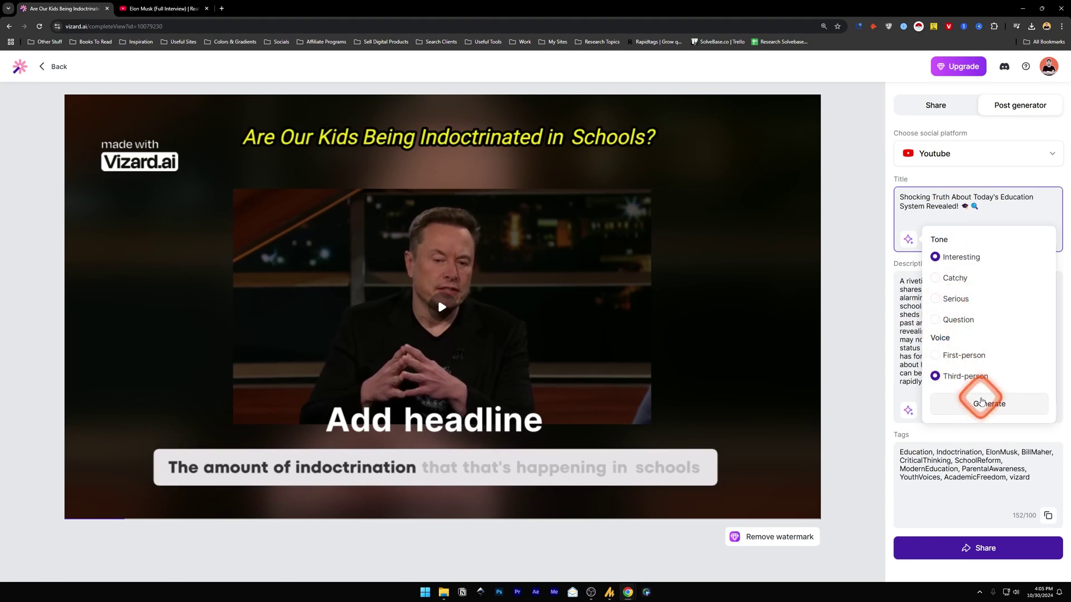
pyautogui.click(910, 241)
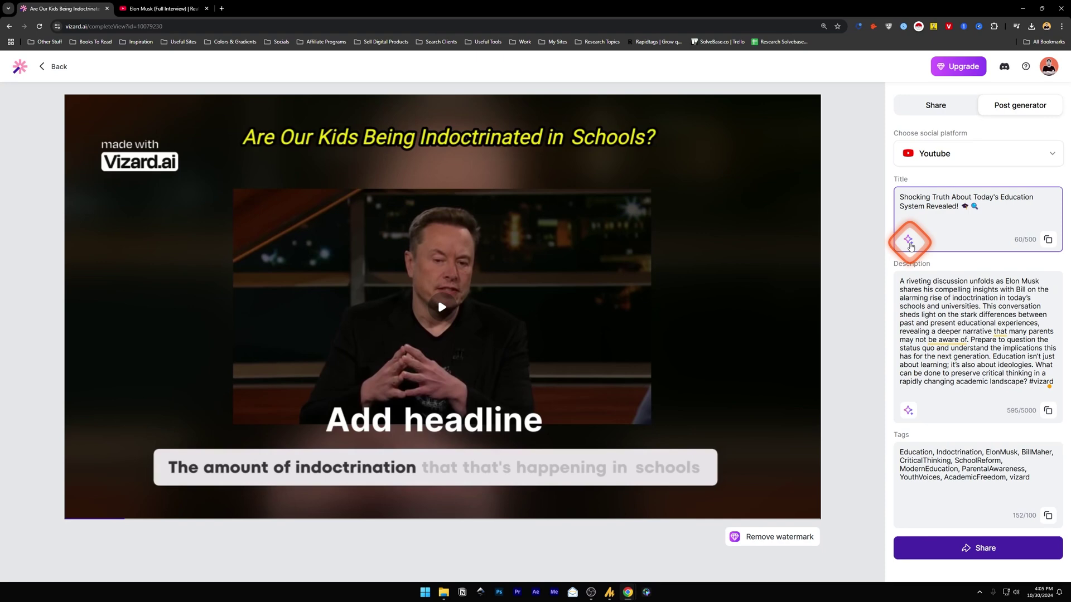
# Trigger title regeneration and compare yearly versus monthly prices in the Upgrade dialog.
pyautogui.click(911, 243)
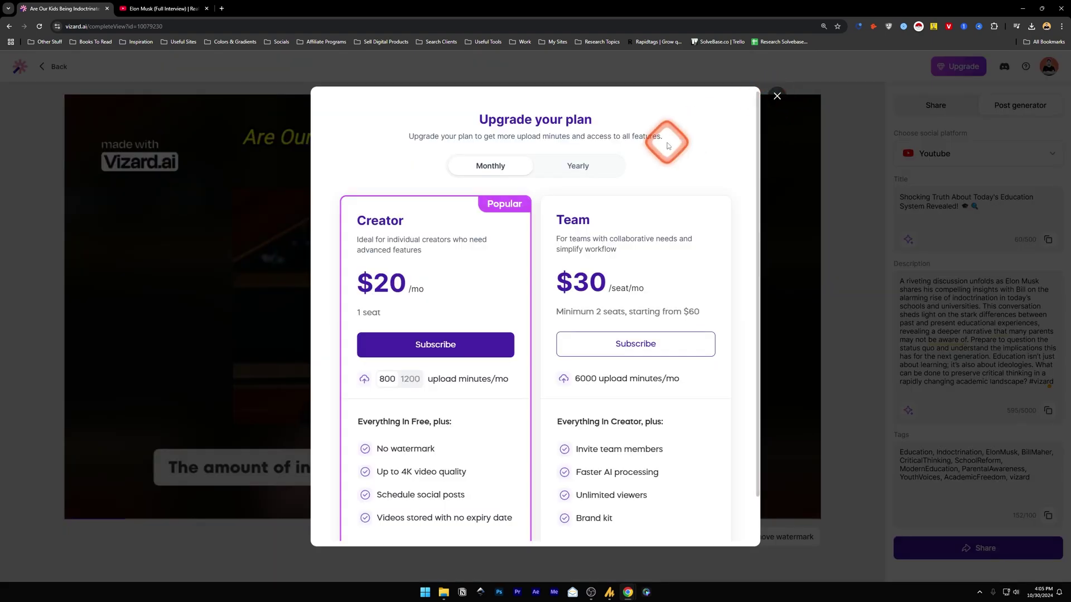
pyautogui.click(535, 168)
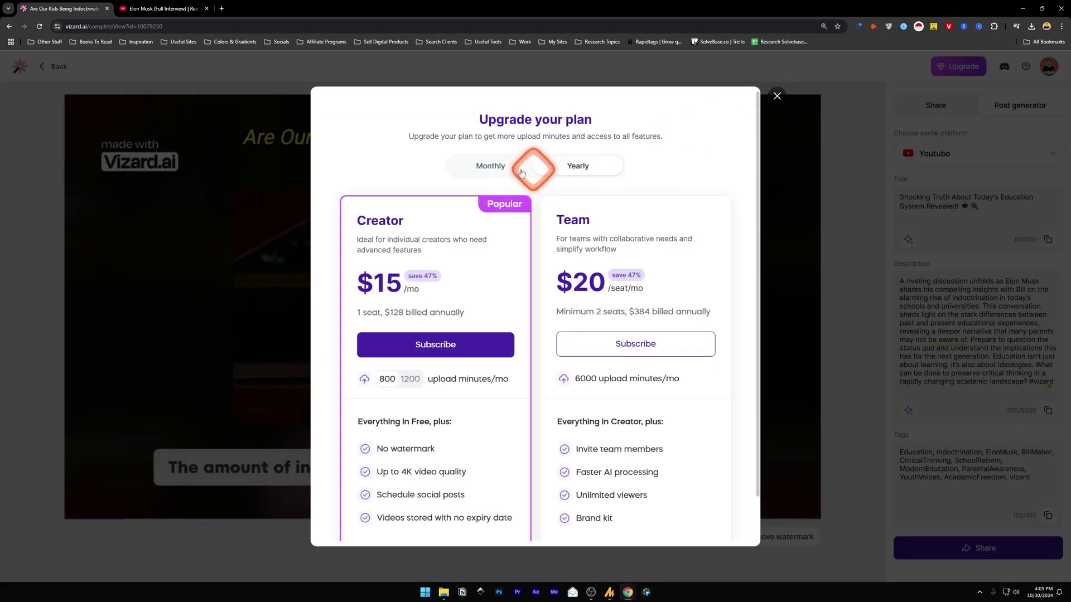
pyautogui.click(485, 170)
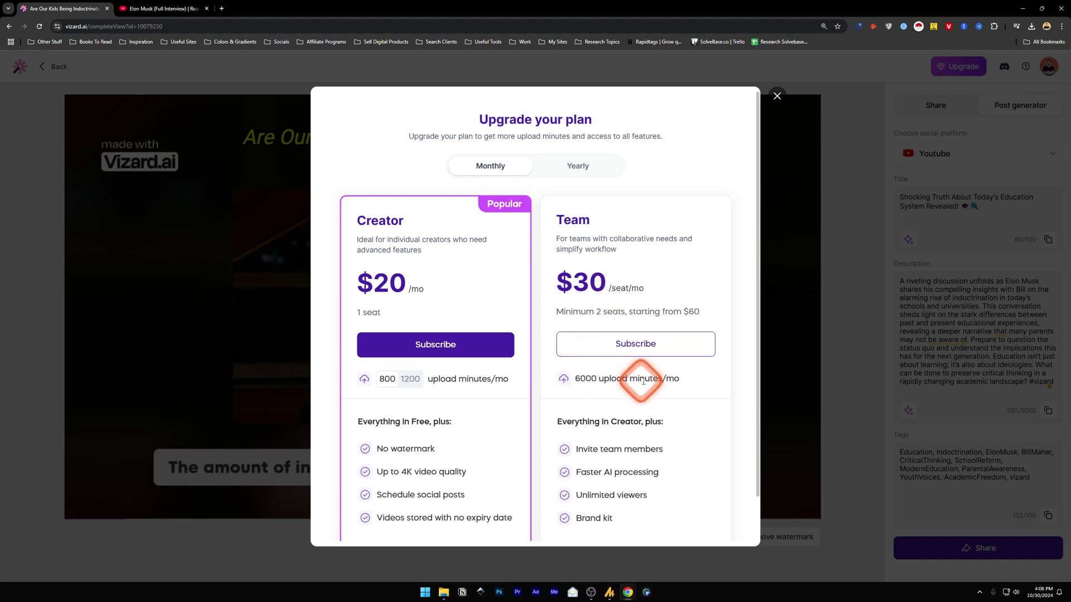
pyautogui.click(575, 167)
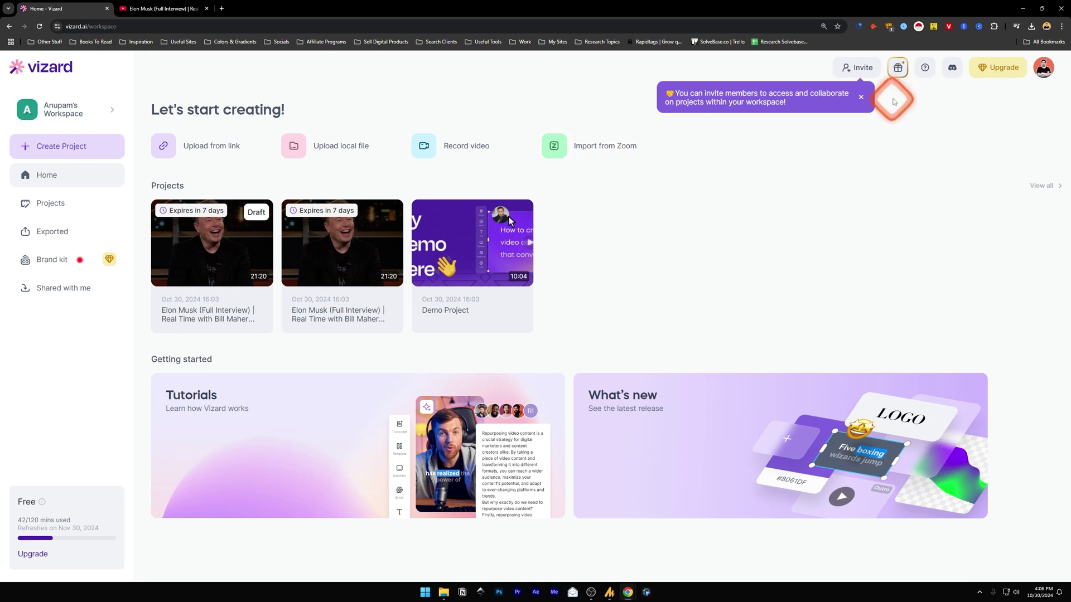
# Upload the interview from its video link as a Transcribe & Edit project and open the editor.
pyautogui.click(861, 97)
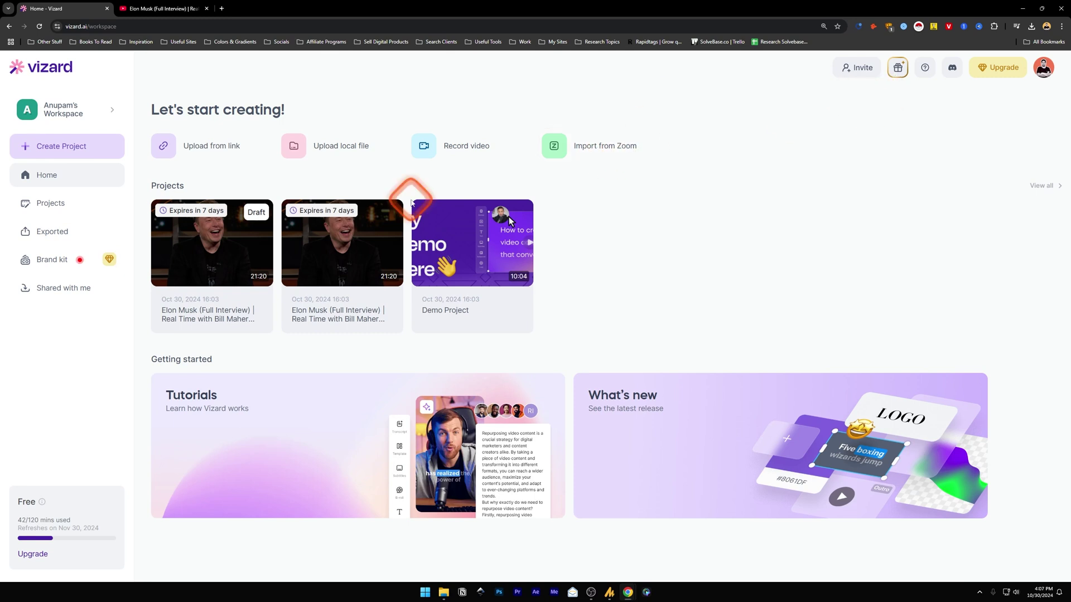
pyautogui.click(213, 148)
pyautogui.click(551, 313)
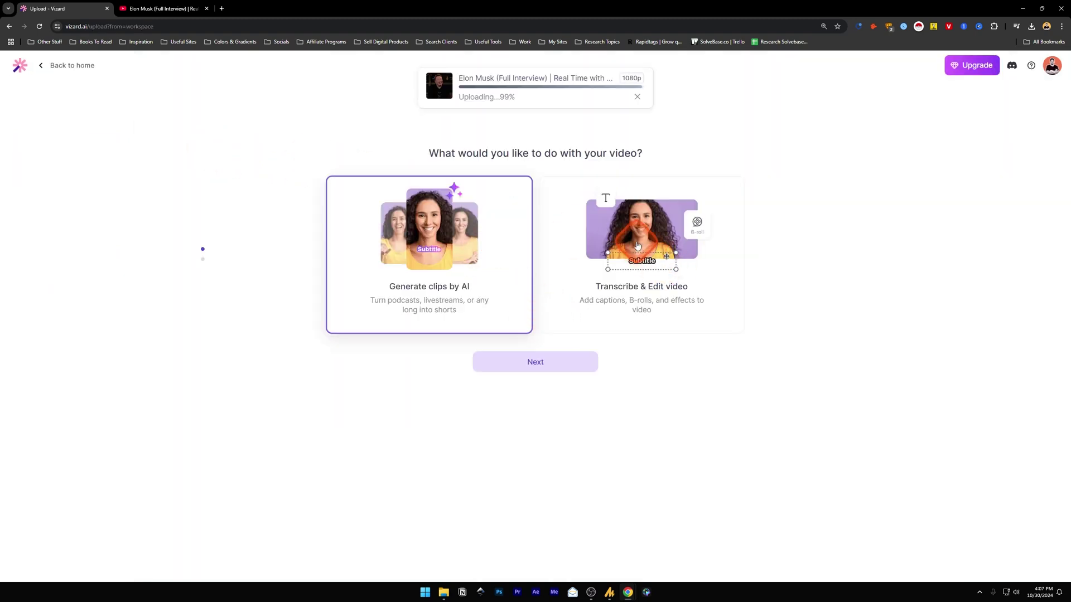
pyautogui.click(637, 245)
pyautogui.click(535, 361)
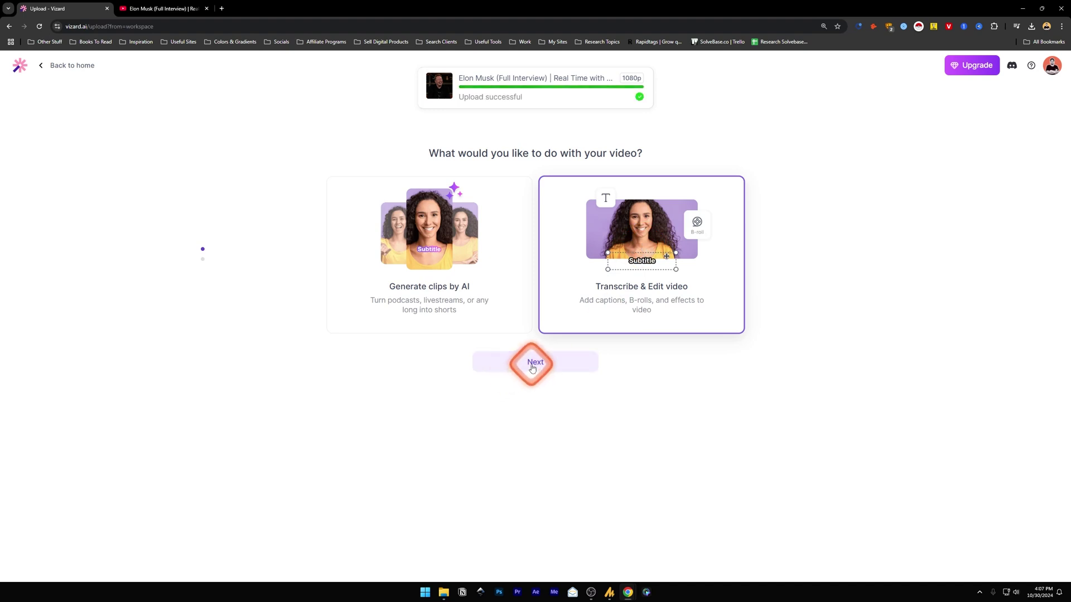
pyautogui.click(660, 397)
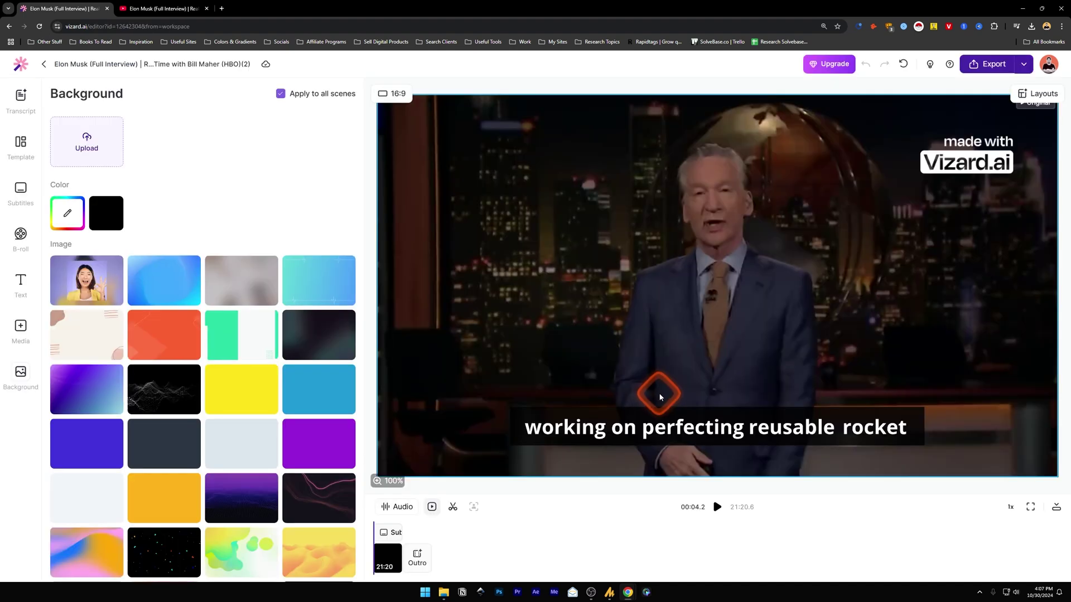
# Open the B-roll panel and try generating AI B-rolls for the interview.
pyautogui.click(681, 427)
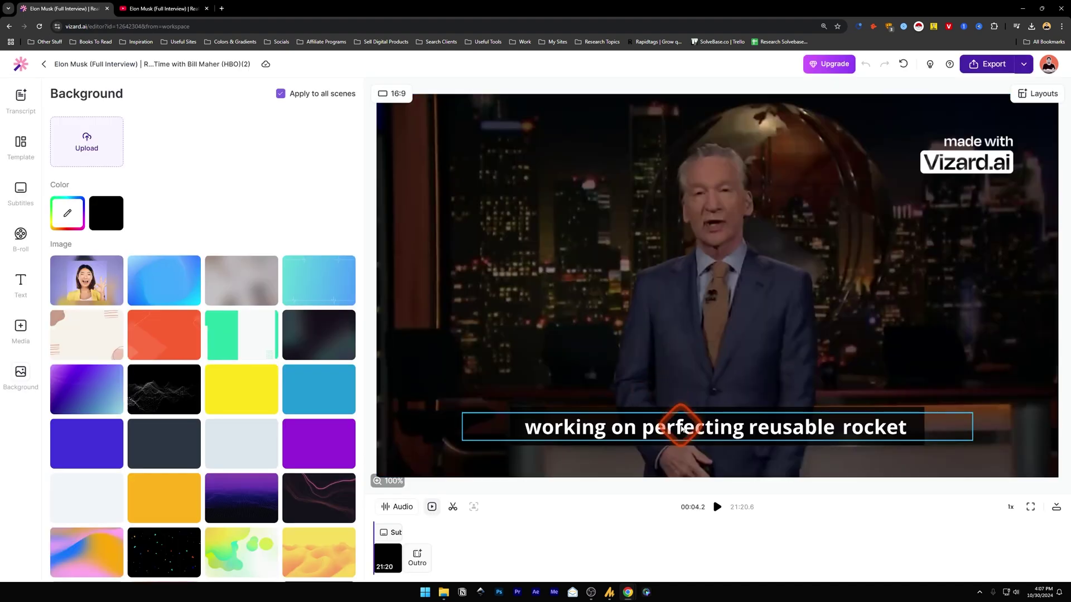
pyautogui.click(383, 291)
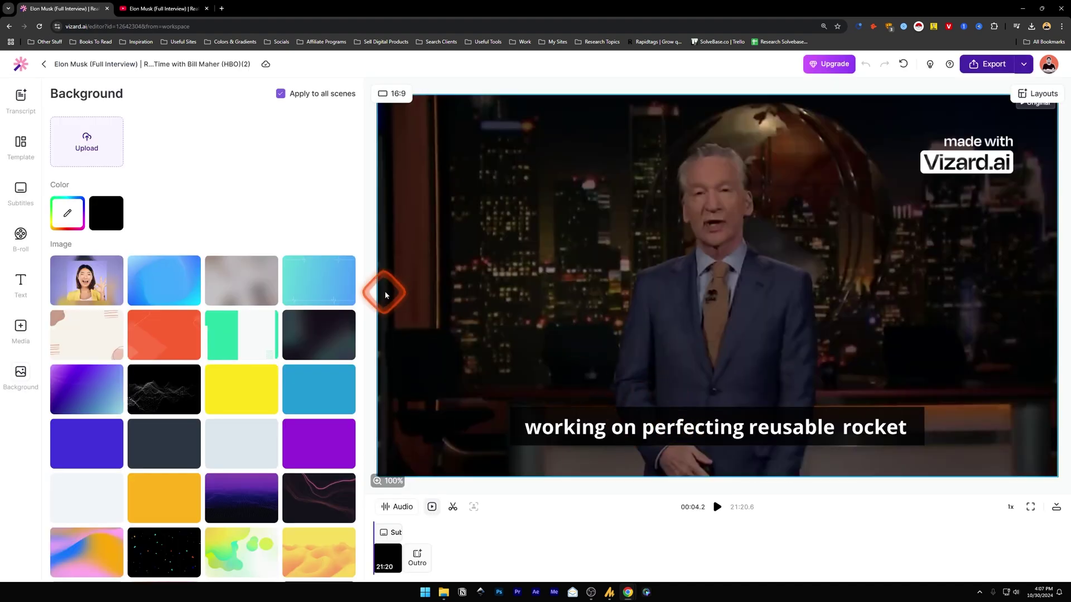
pyautogui.click(21, 237)
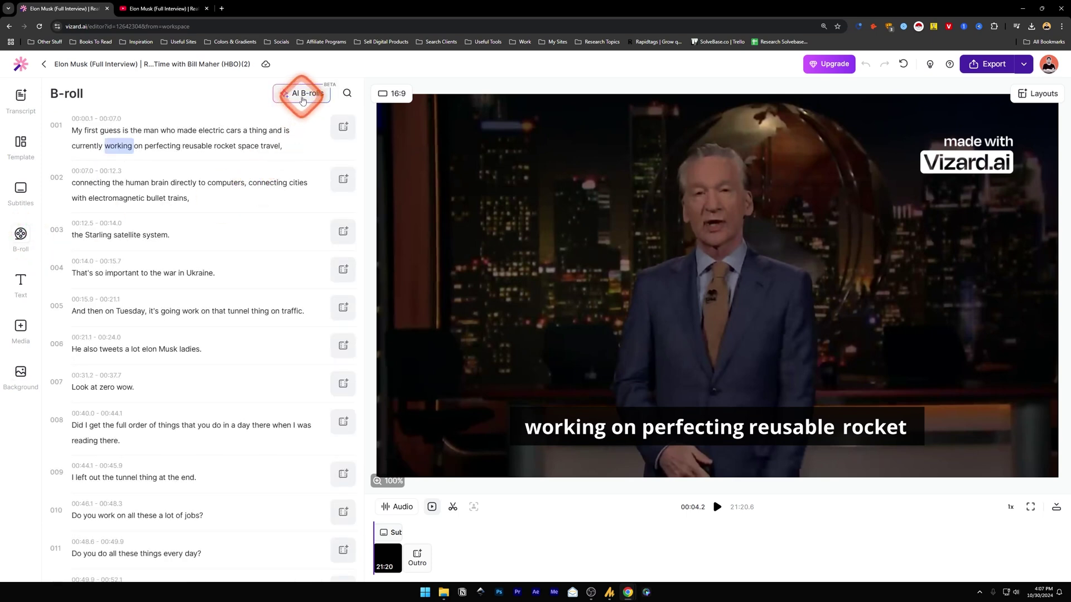
pyautogui.click(307, 96)
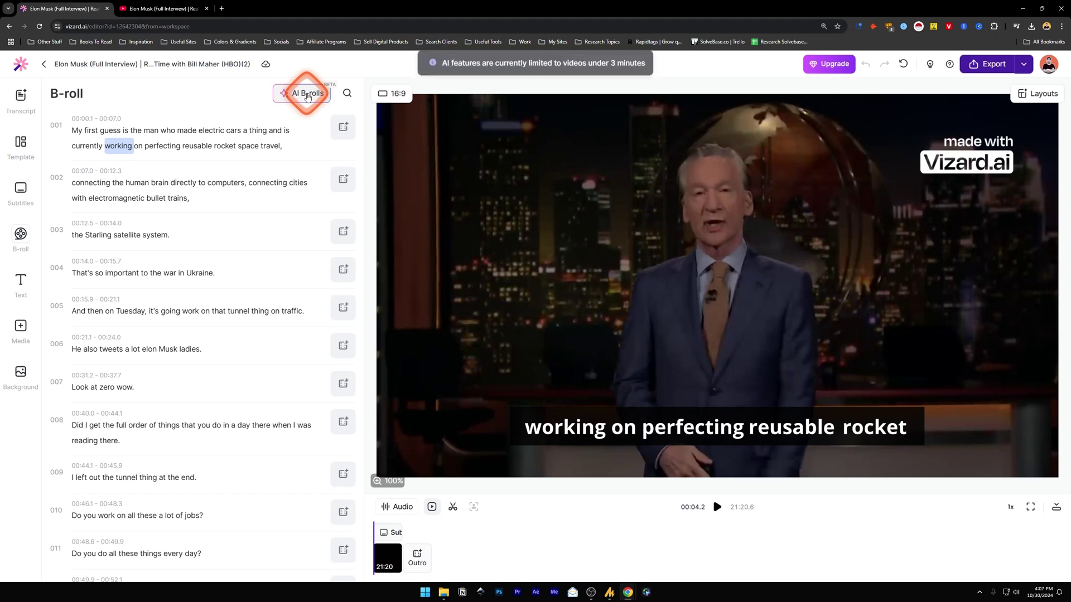
# Retry AI B-rolls, then split the timeline at 02:40 and select the 18:40 remainder.
pyautogui.click(380, 523)
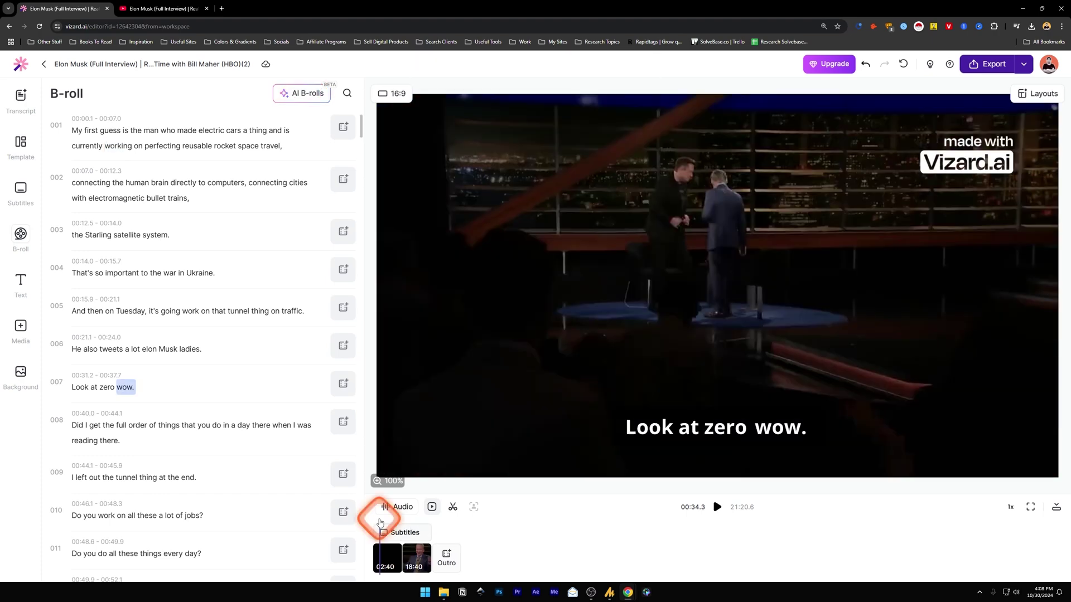
pyautogui.click(381, 543)
pyautogui.click(381, 544)
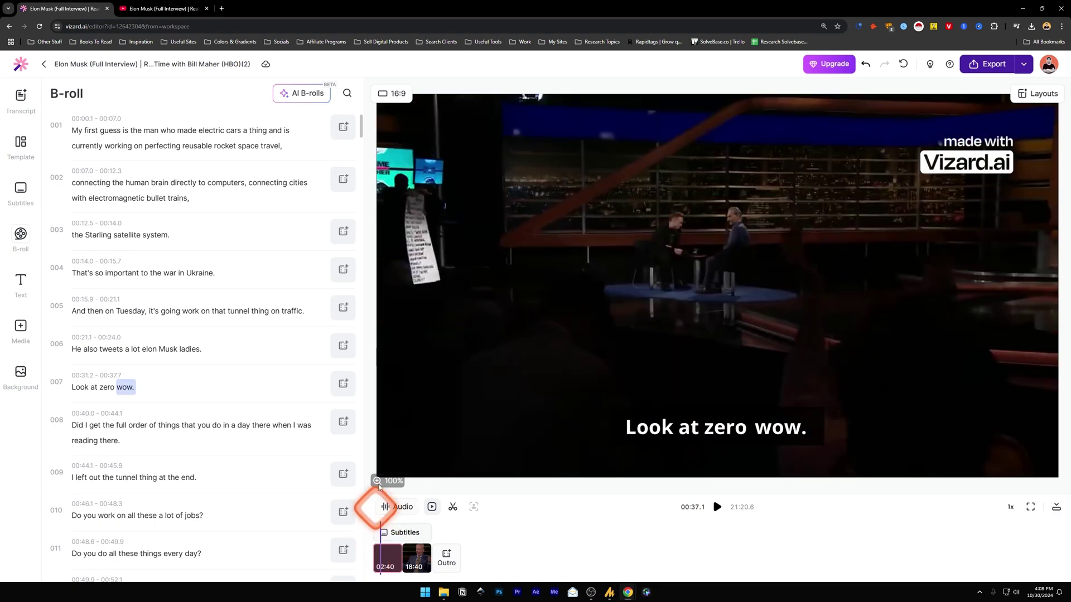
pyautogui.click(291, 100)
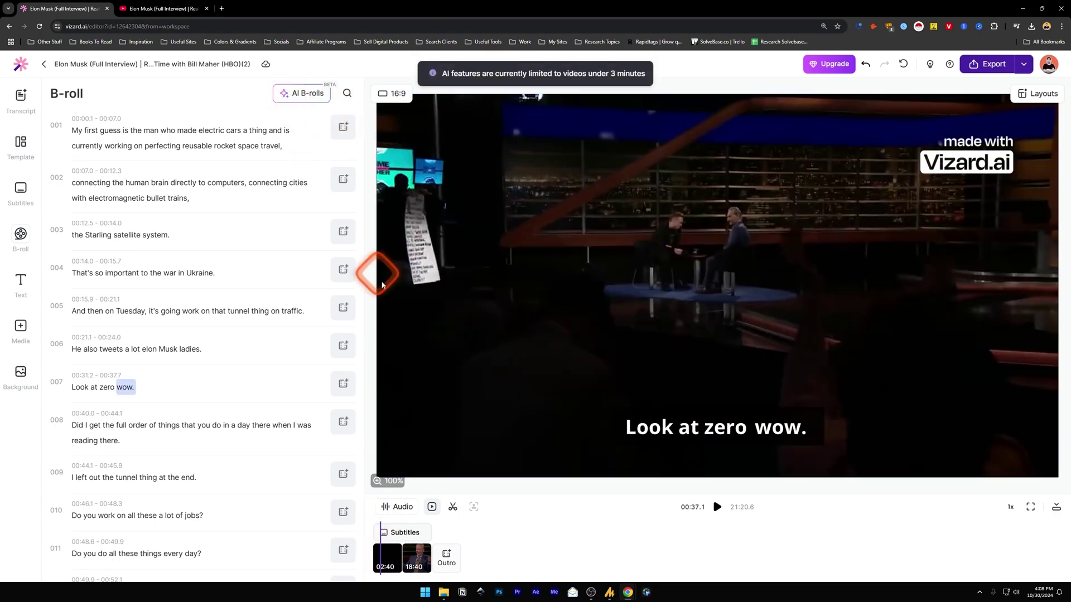
pyautogui.click(422, 554)
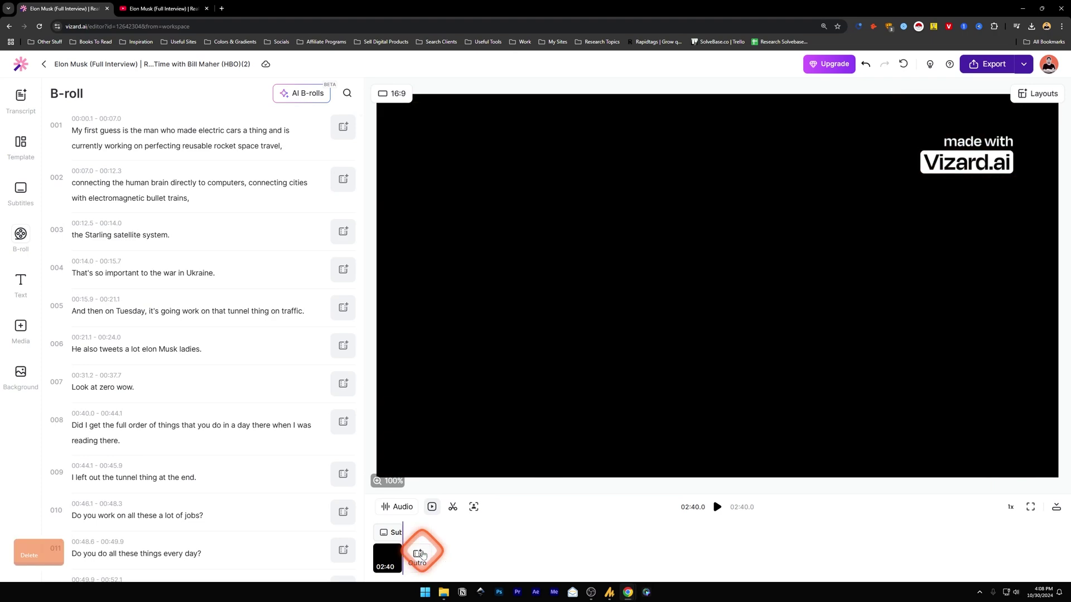
# Play the video from the start with its AI B-rolls, then delete line 001's B-roll.
pyautogui.moveTo(379, 523); pyautogui.dragTo(373, 524)
pyautogui.click(715, 508)
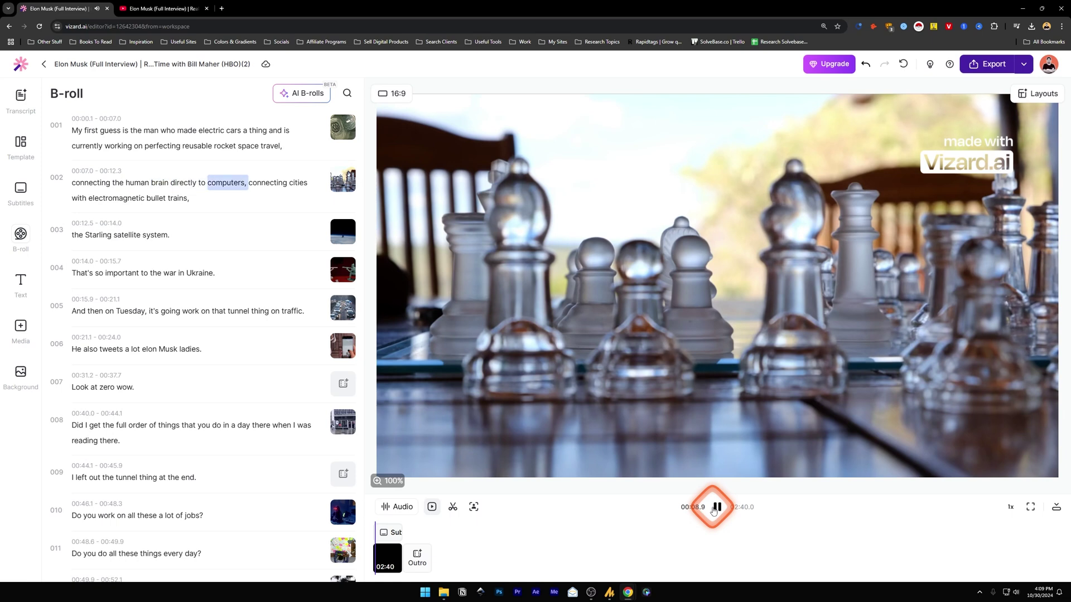
pyautogui.click(716, 508)
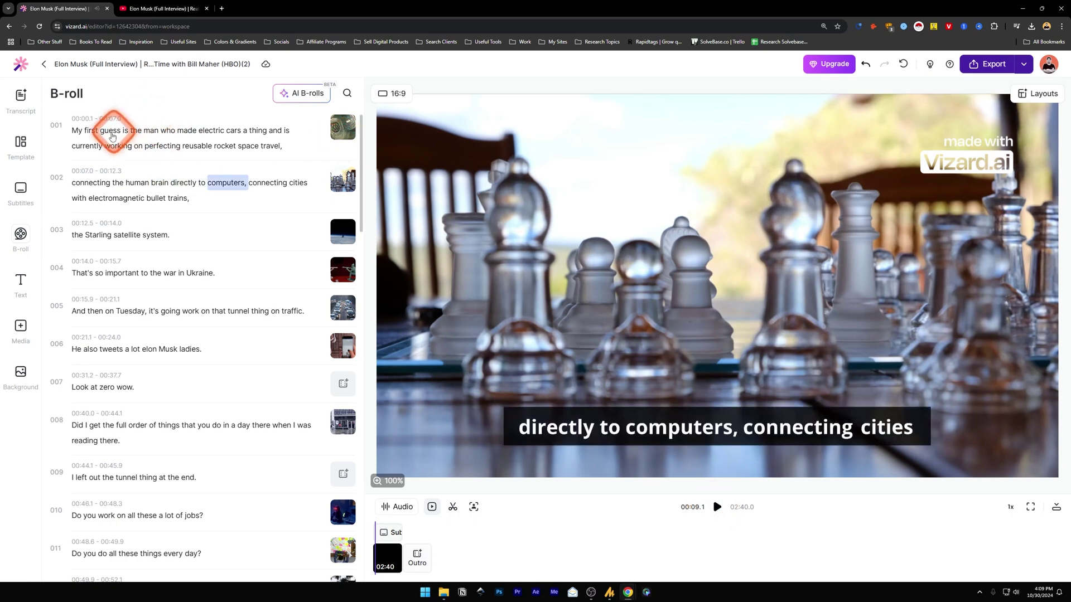
pyautogui.click(346, 130)
pyautogui.click(506, 186)
pyautogui.click(360, 421)
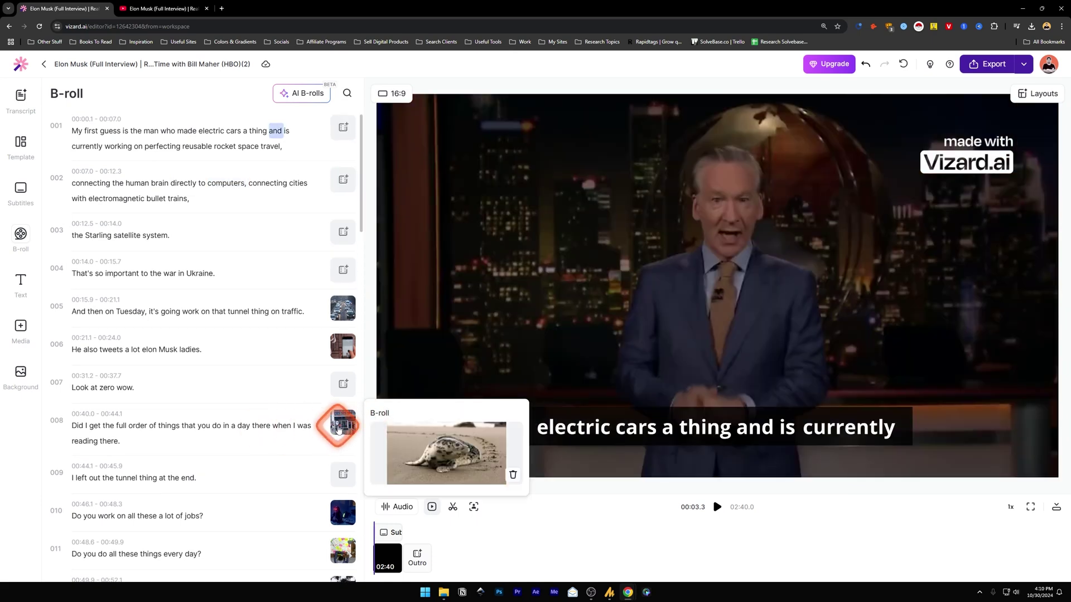
# Replace line 008's B-roll with a Pexels clip found by searching 'reading'.
pyautogui.click(340, 427)
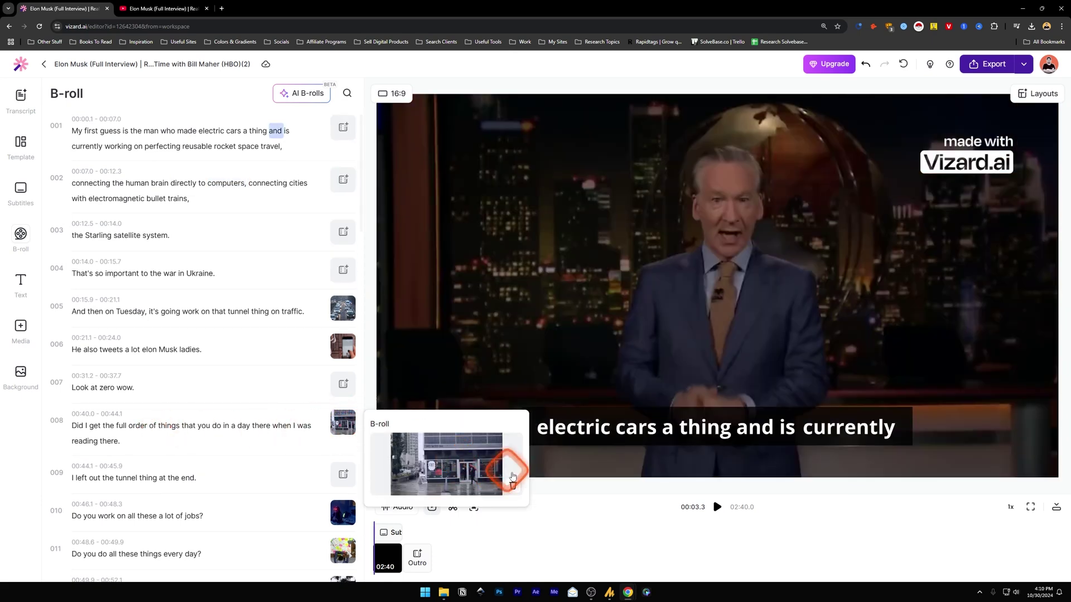
pyautogui.click(512, 486)
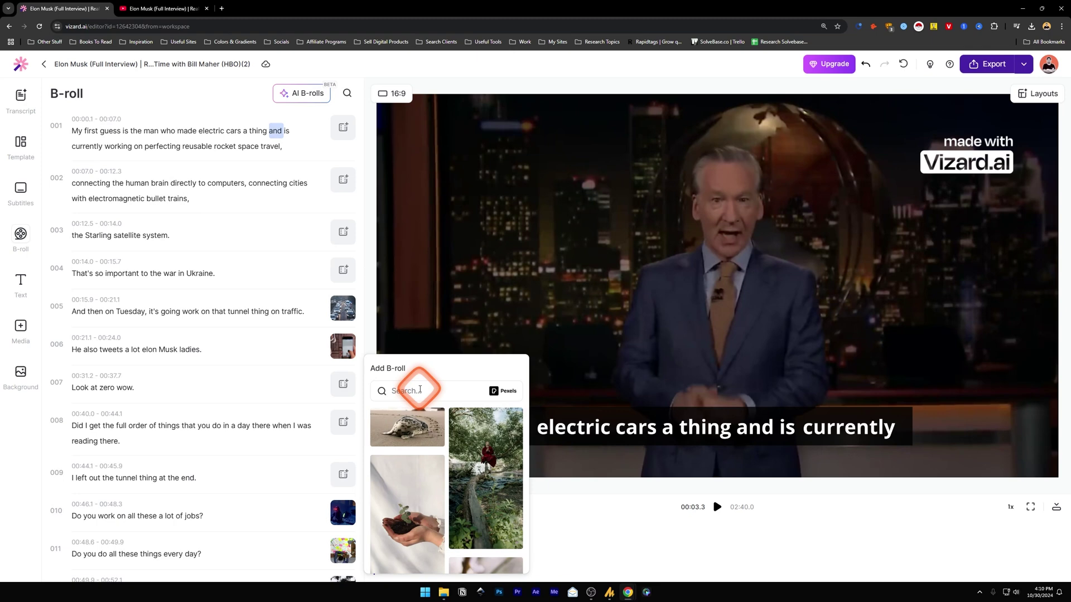
pyautogui.click(423, 390)
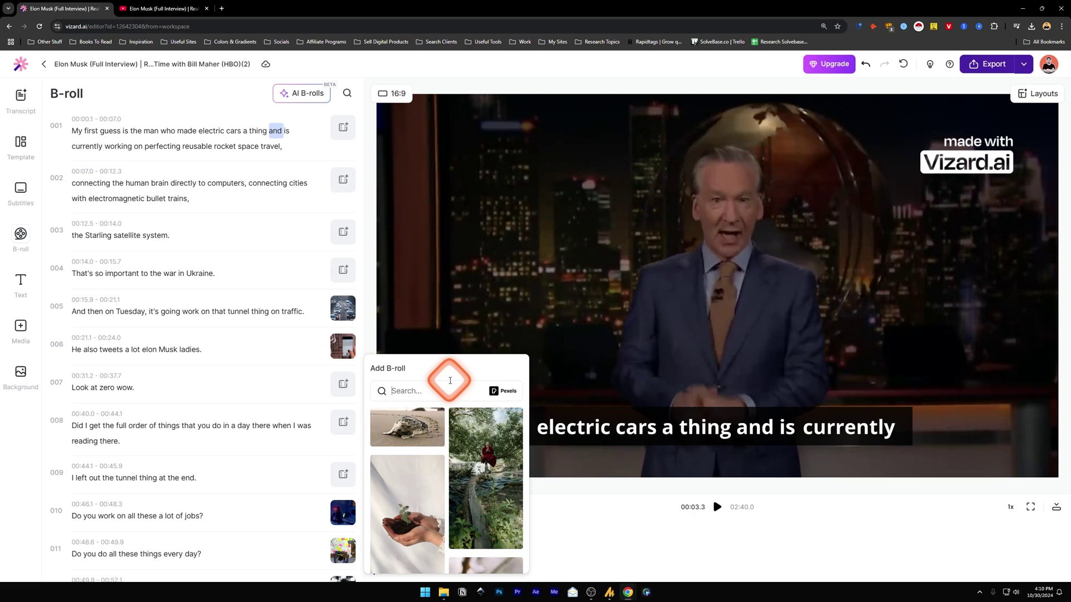
pyautogui.write('reading')
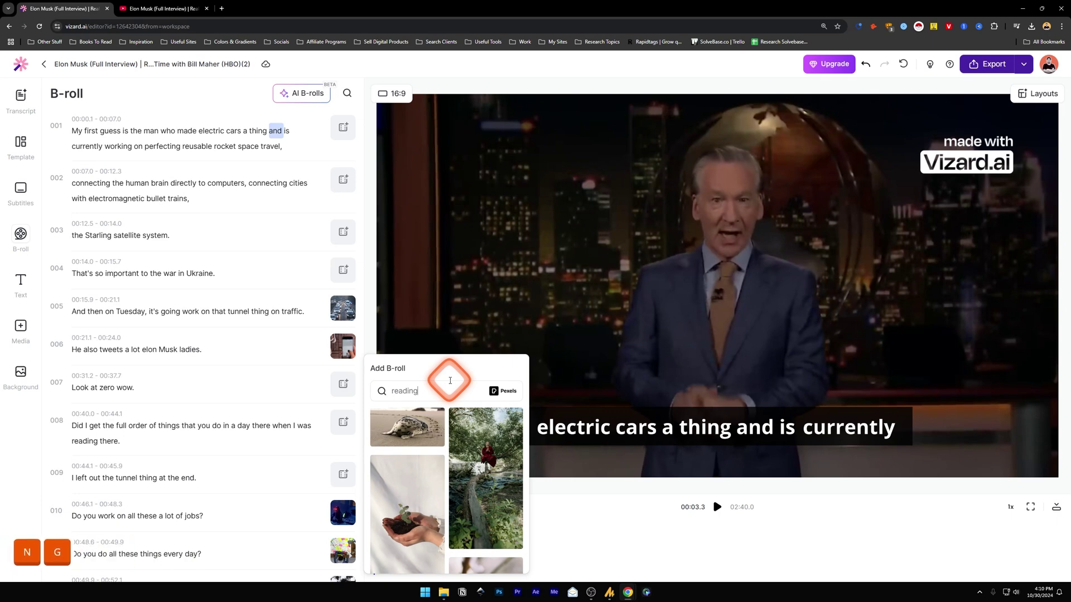
pyautogui.press('Return')
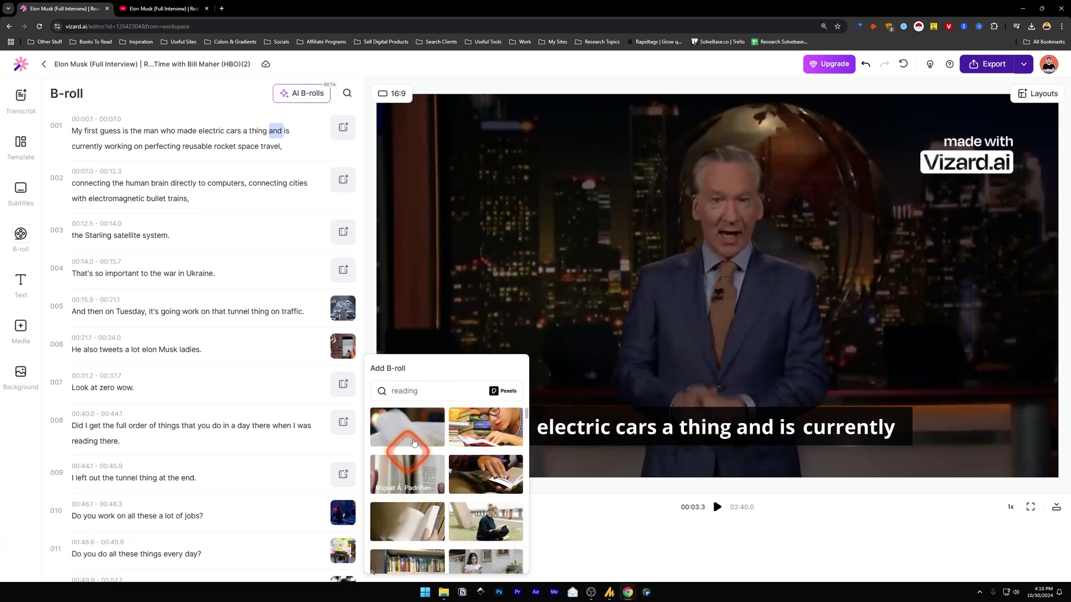
pyautogui.click(288, 417)
# Delete line 010's B-roll and begin adding a B-roll to line 044.
pyautogui.scroll(-10, 288, 417)
pyautogui.scroll(8, 288, 417)
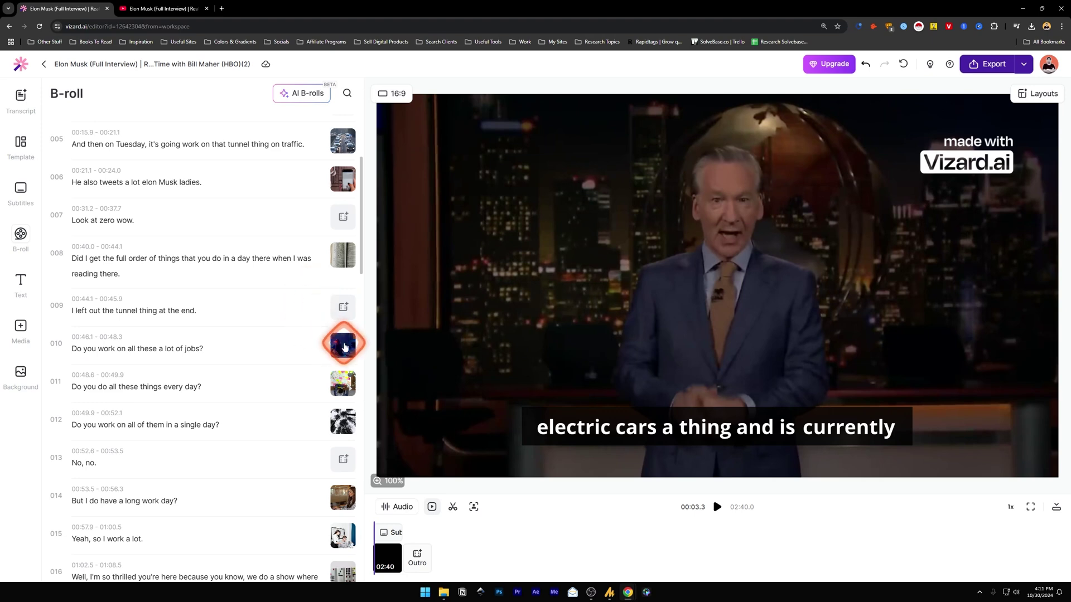
pyautogui.moveTo(342, 346)
pyautogui.click(512, 410)
pyautogui.moveTo(359, 155); pyautogui.dragTo(363, 509)
pyautogui.click(339, 472)
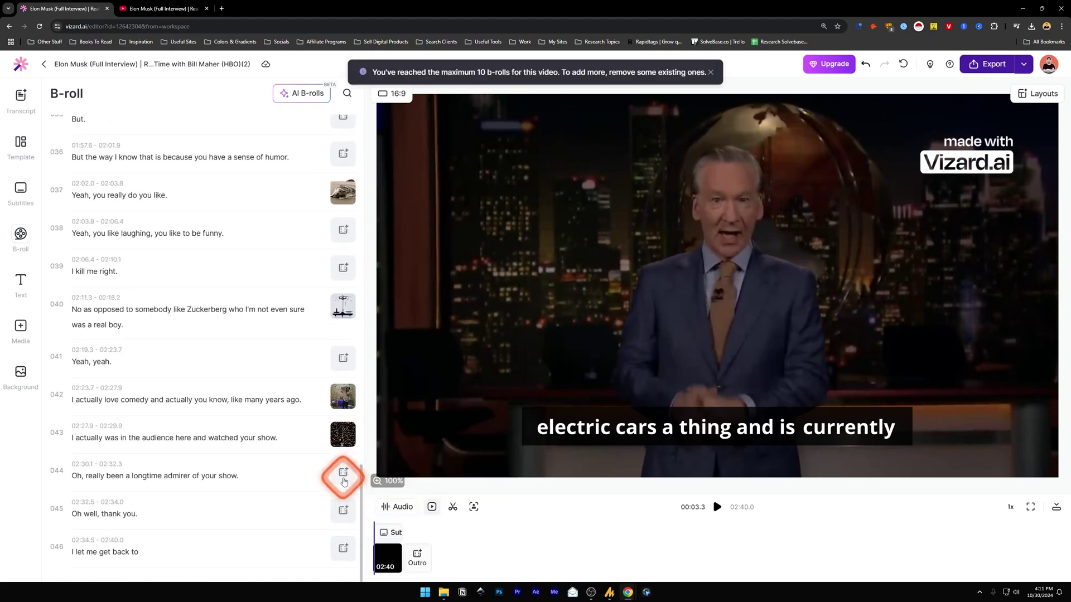